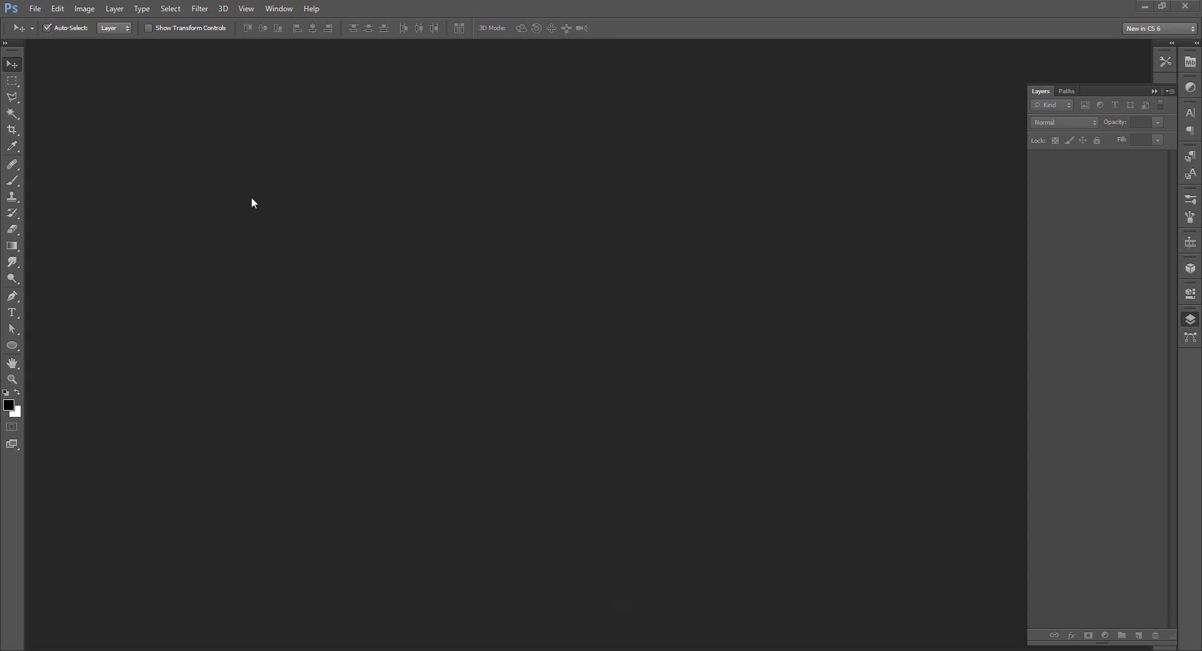
# - Create a new document from the Web preset with the 1280 x 1024 size
pyautogui.click(35, 8)
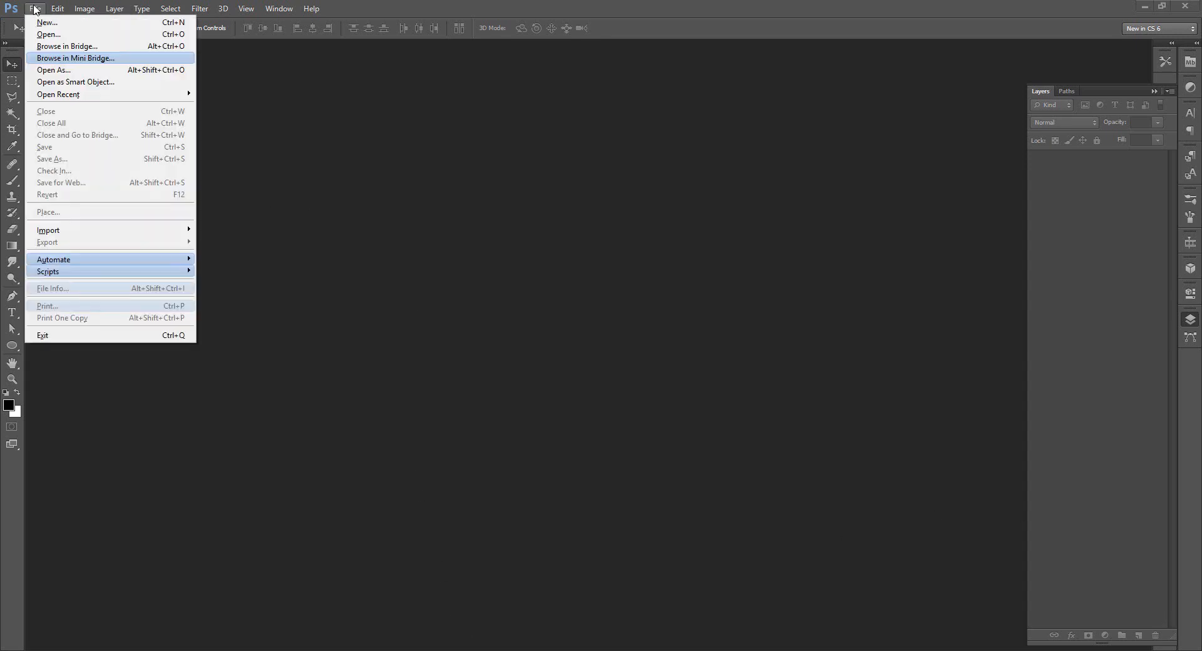
pyautogui.click(63, 28)
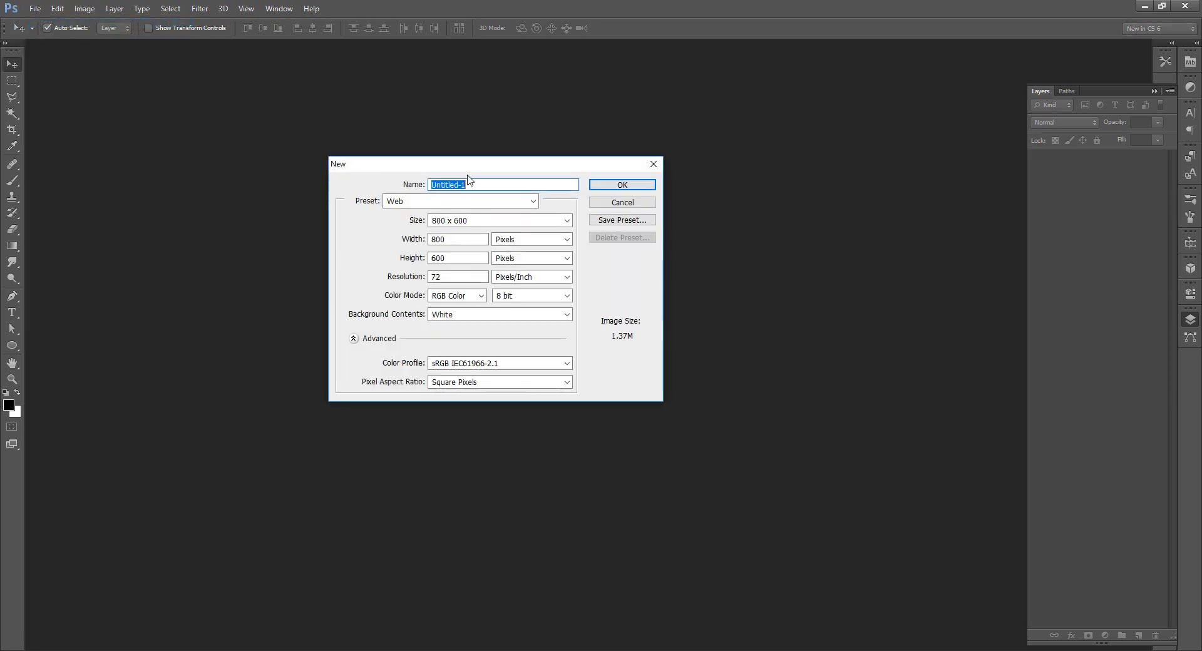
pyautogui.moveTo(467, 168); pyautogui.dragTo(475, 168)
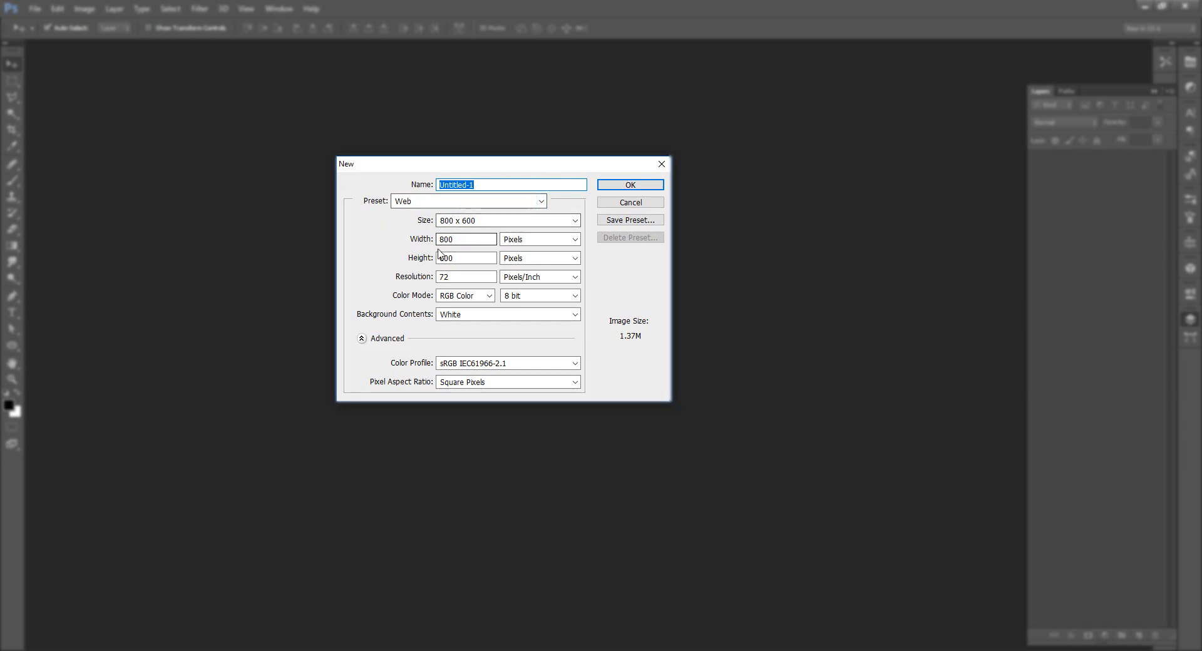
pyautogui.click(462, 276)
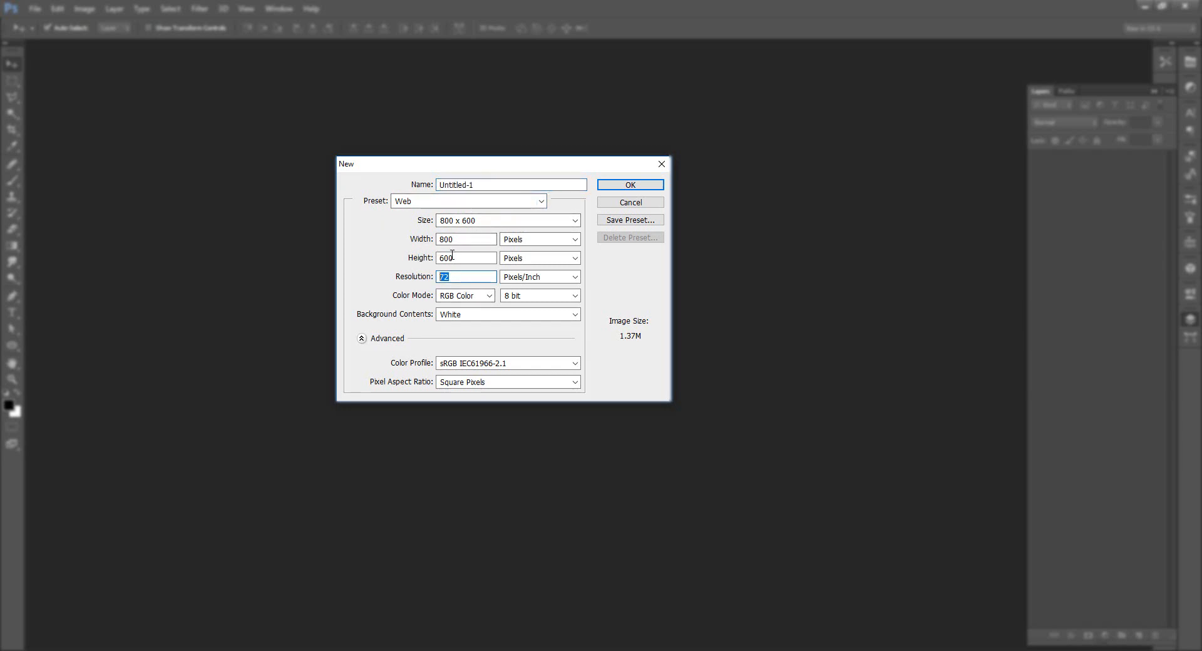
pyautogui.click(437, 204)
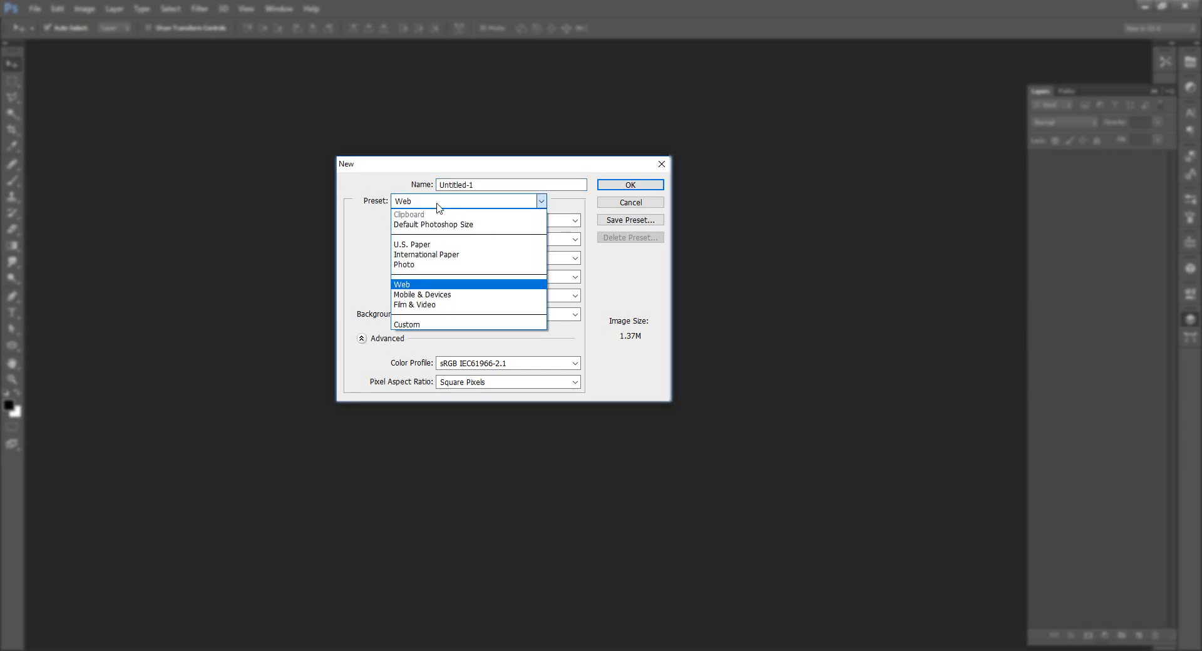
pyautogui.click(410, 285)
pyautogui.click(573, 220)
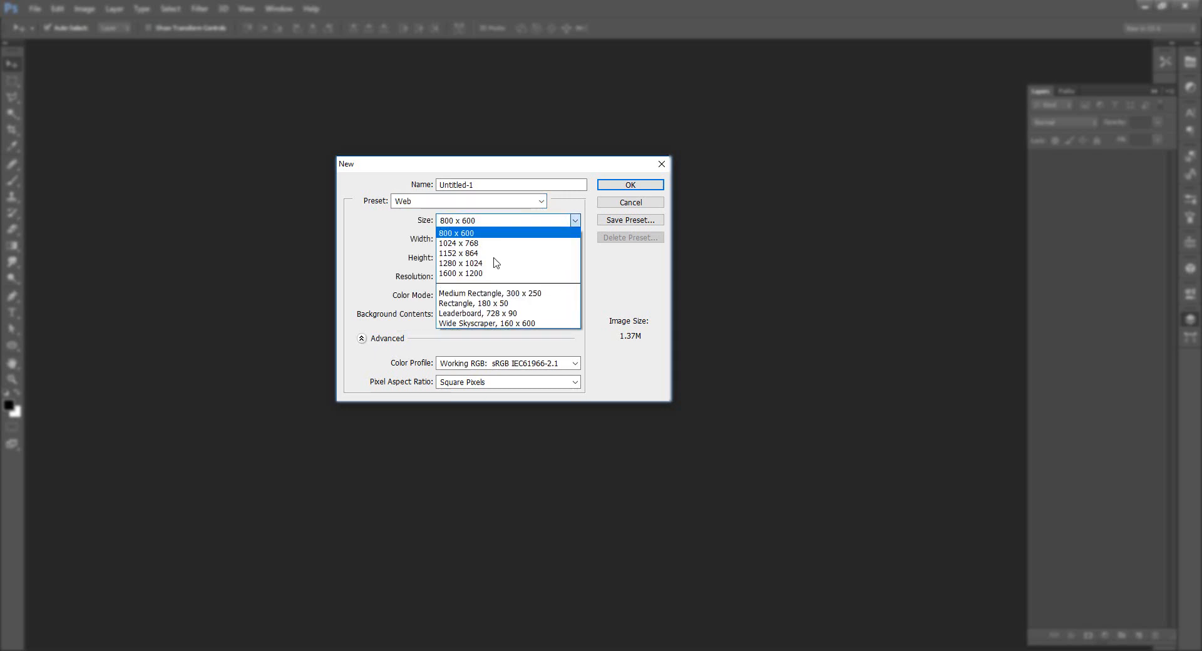
pyautogui.click(494, 262)
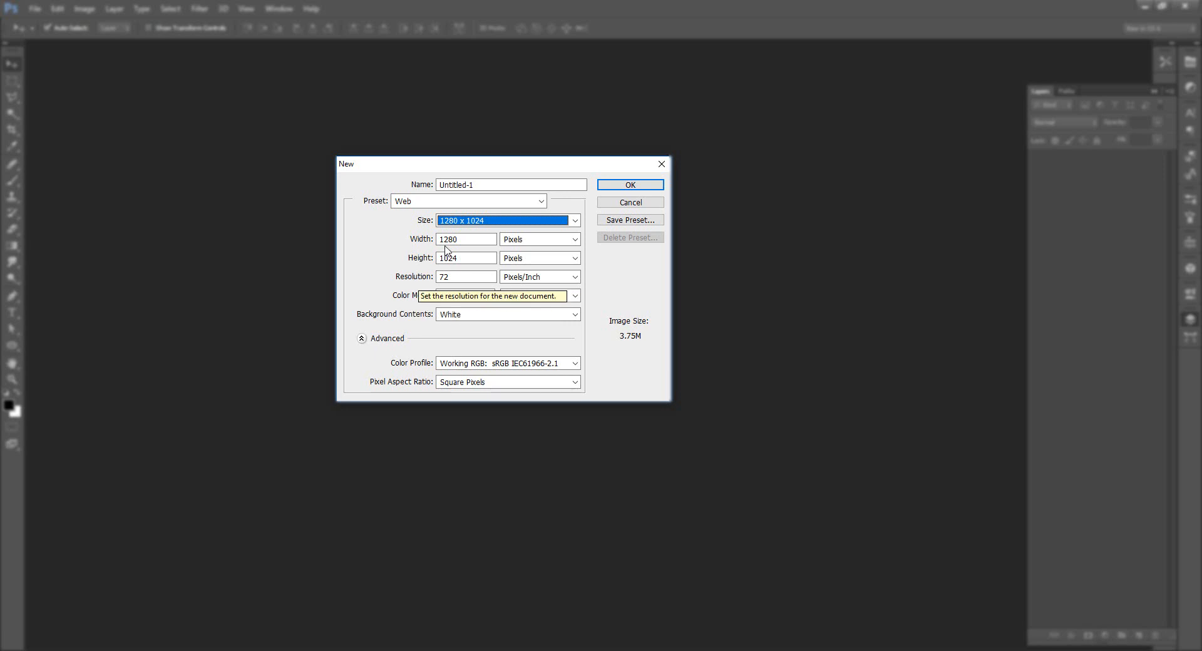
pyautogui.doubleClick(460, 239)
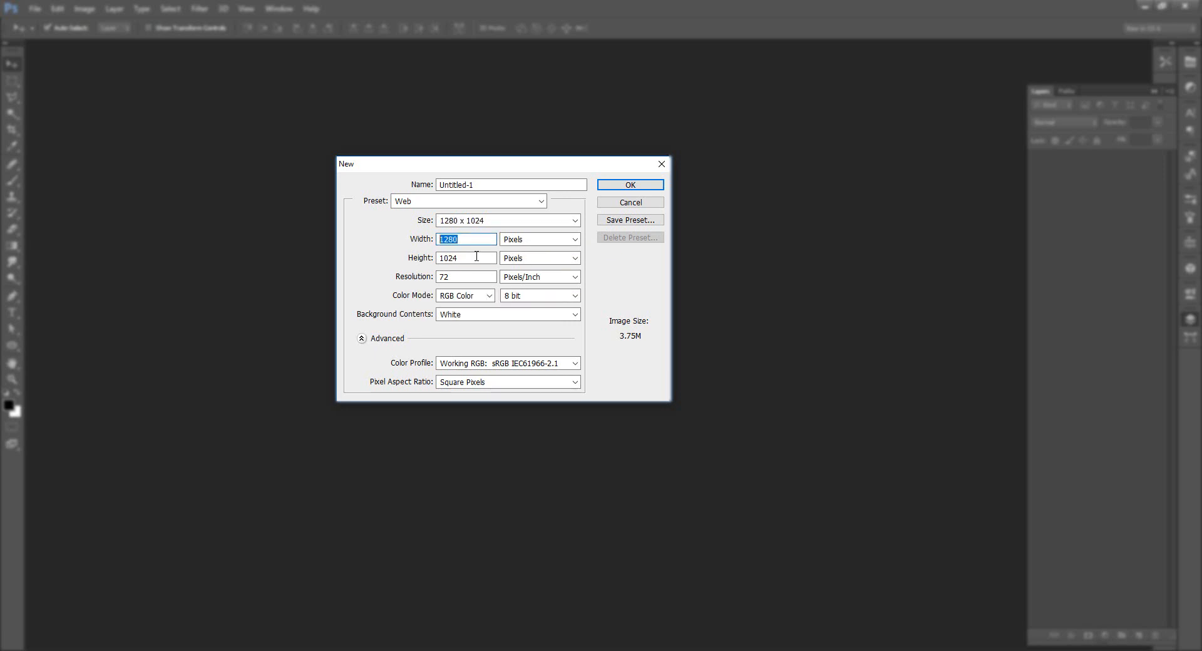
pyautogui.moveTo(477, 257); pyautogui.dragTo(420, 281)
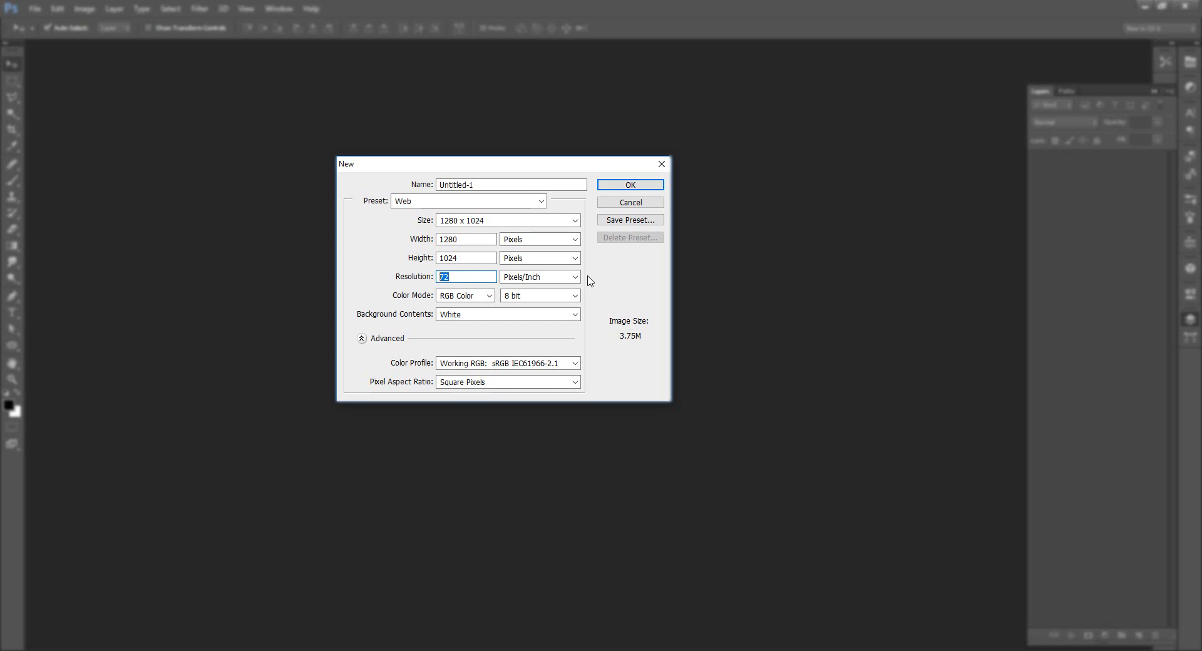
pyautogui.click(628, 185)
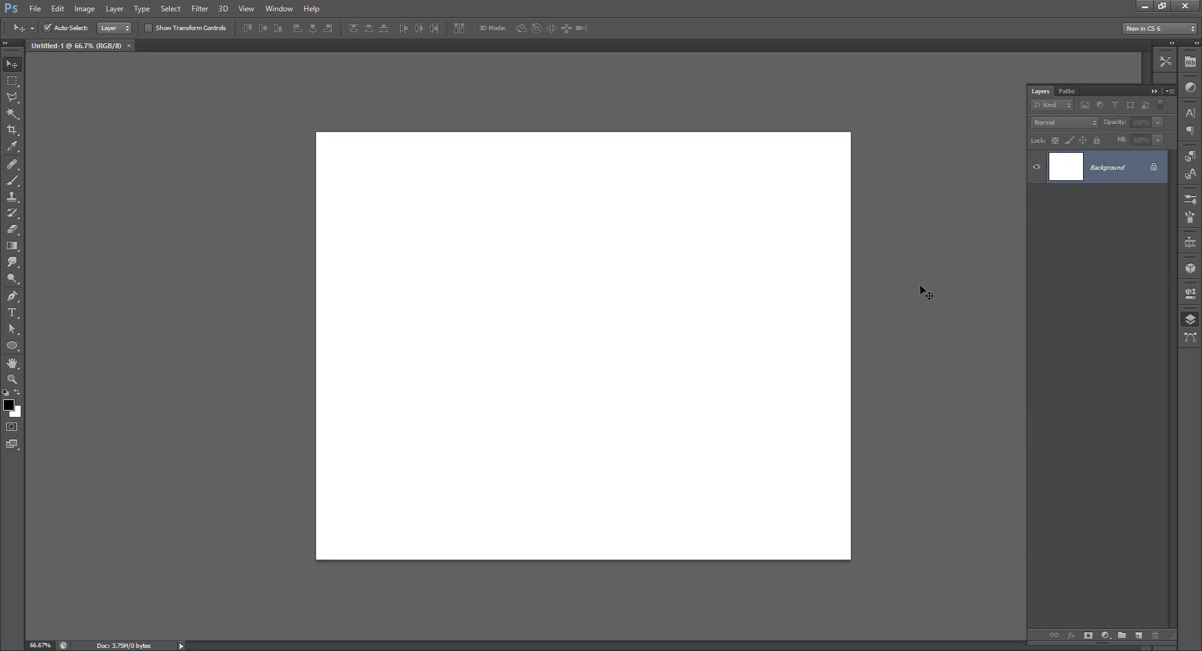
# - Convert the locked Background into a regular layer named Layer 0 and move it around on the canvas
pyautogui.doubleClick(1094, 174)
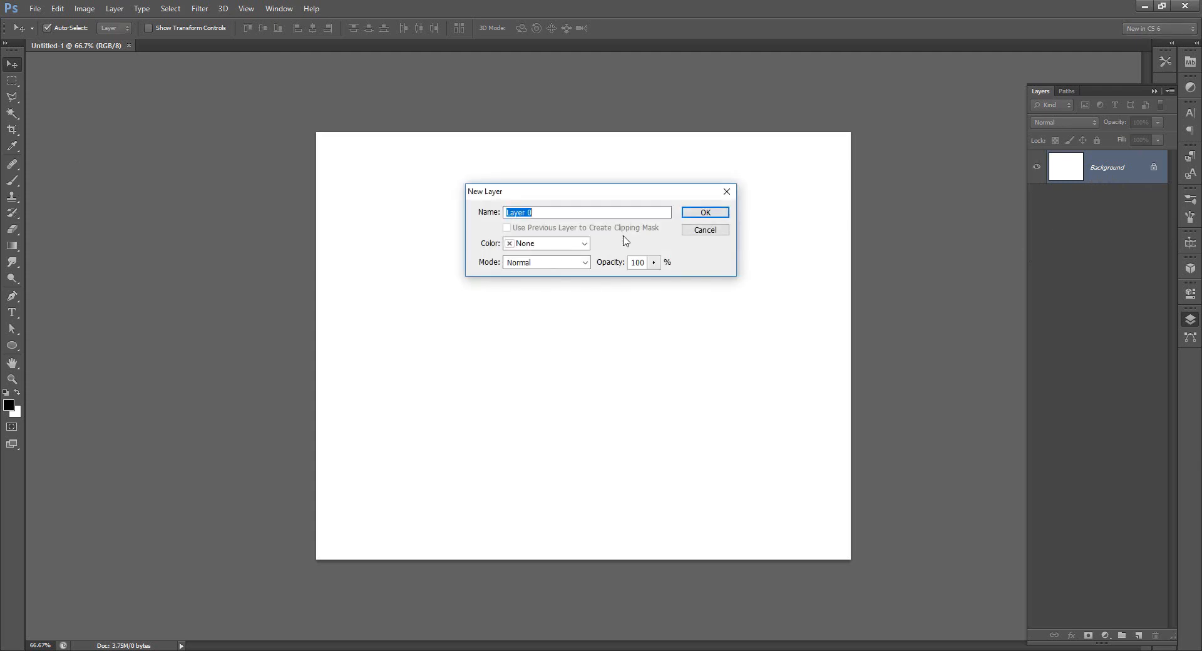
pyautogui.click(698, 210)
pyautogui.moveTo(621, 290); pyautogui.dragTo(532, 201)
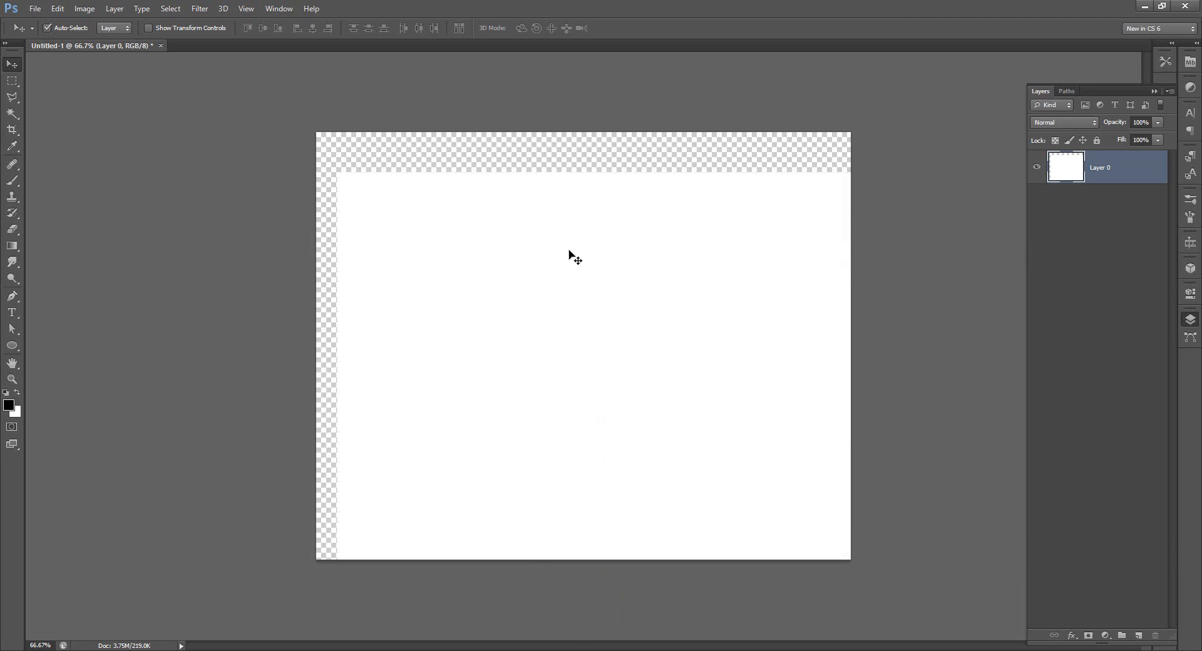
pyautogui.moveTo(569, 251); pyautogui.dragTo(542, 222)
# - Add a new empty layer and delete it
pyautogui.hotkey('ctrl', 'shift', 'alt', 'n')
pyautogui.press('Delete')
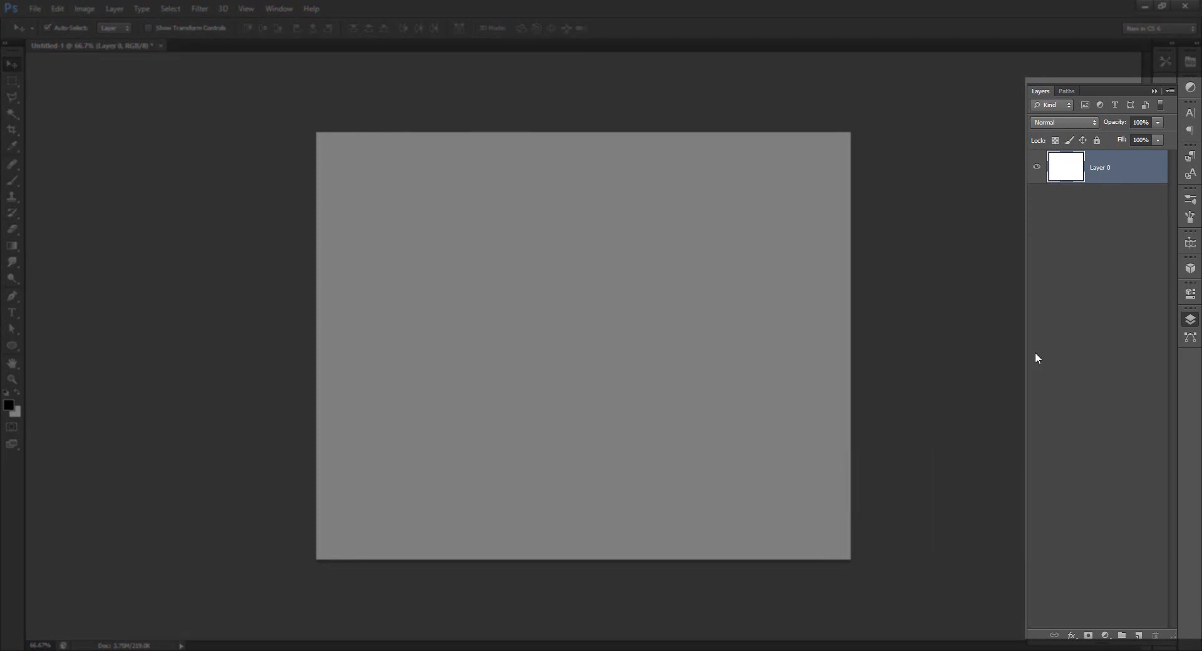
# - Duplicate Layer 0 twice and merge the copies back down into it
pyautogui.hotkey('ctrl', 'j')
pyautogui.hotkey('ctrl', 'j')
pyautogui.hotkey('ctrl', 'j')
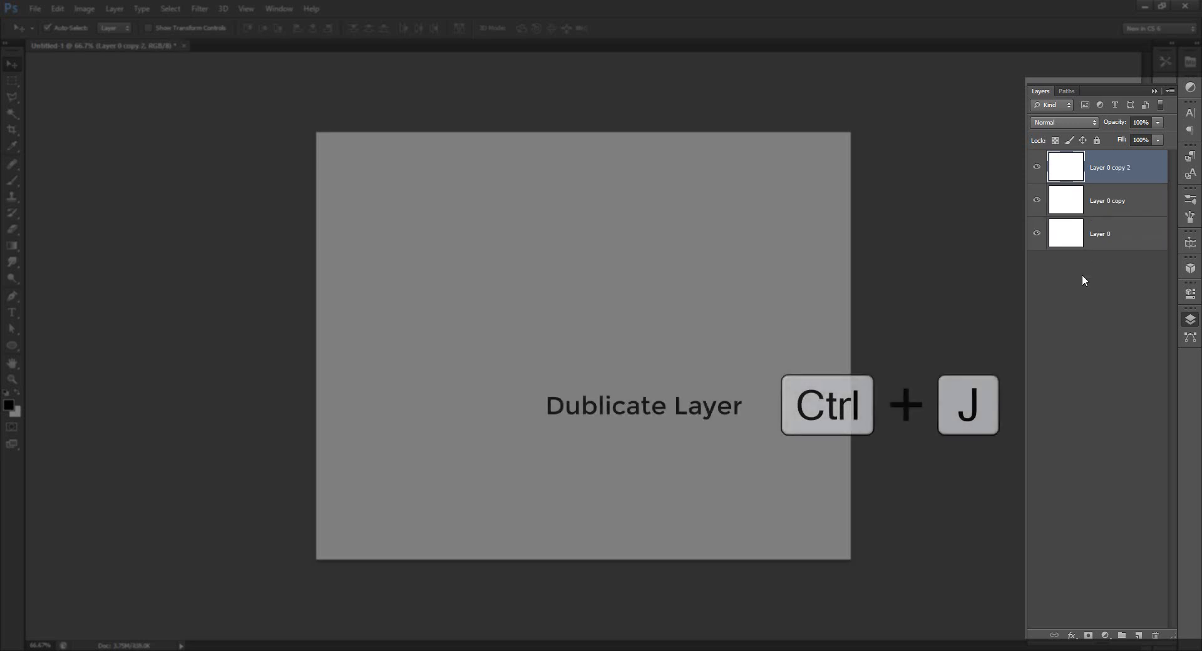
pyautogui.hotkey('ctrl', 'e')
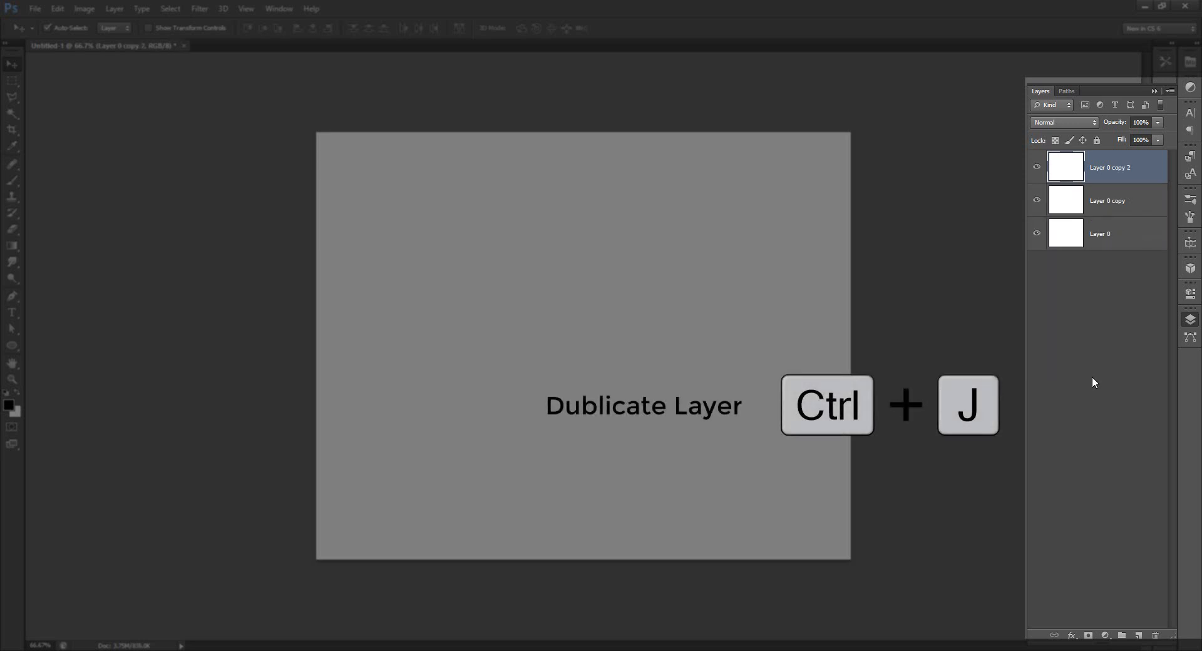
pyautogui.hotkey('ctrl', 'e')
pyautogui.hotkey('ctrl', 'e')
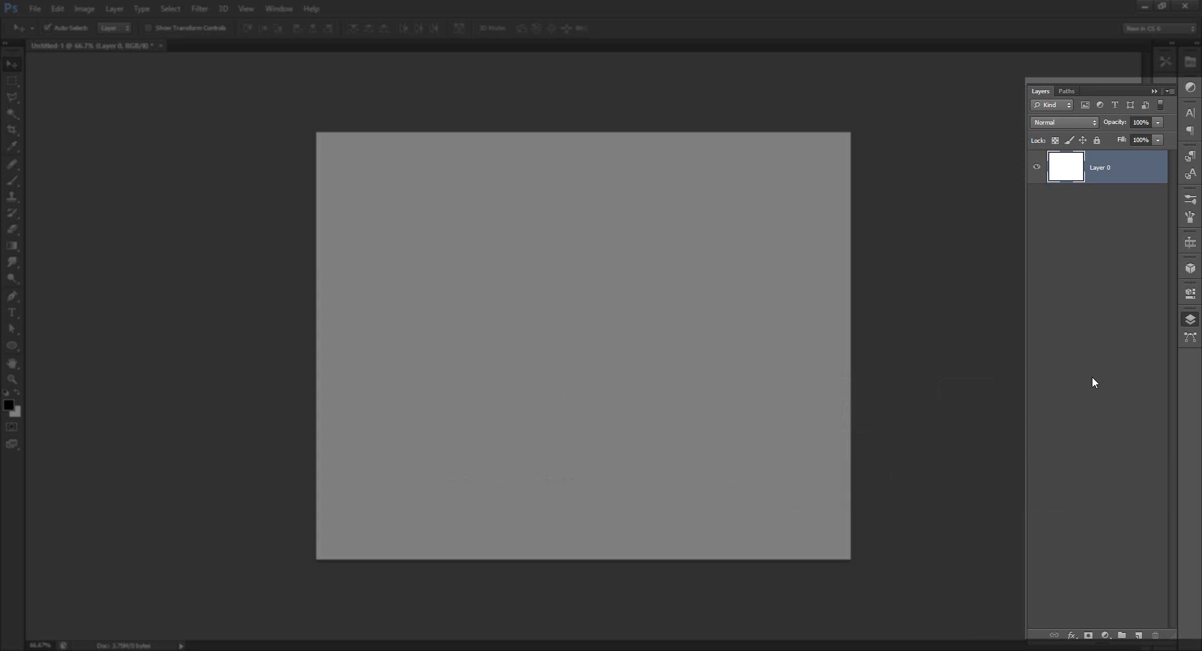
# - Group Layer 0 with a new duplicate of it, and hide and expand the group
pyautogui.hotkey('ctrl', 'j')
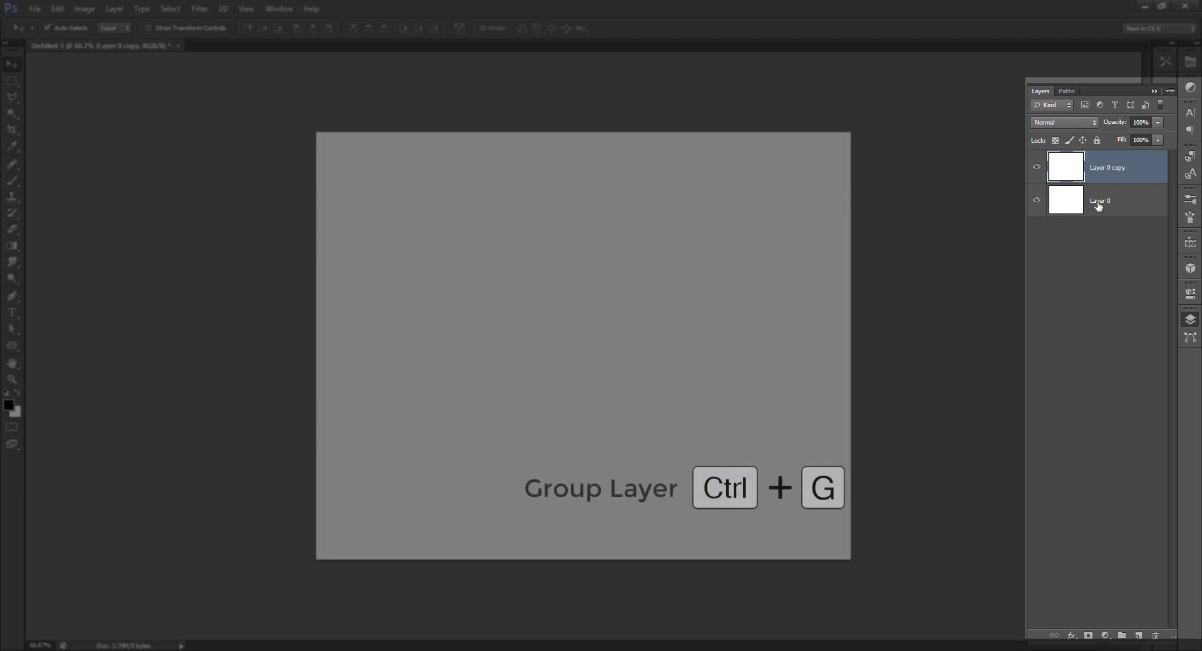
pyautogui.hotkey('ctrl', 'alt', 'a')
pyautogui.hotkey('ctrl', 'g')
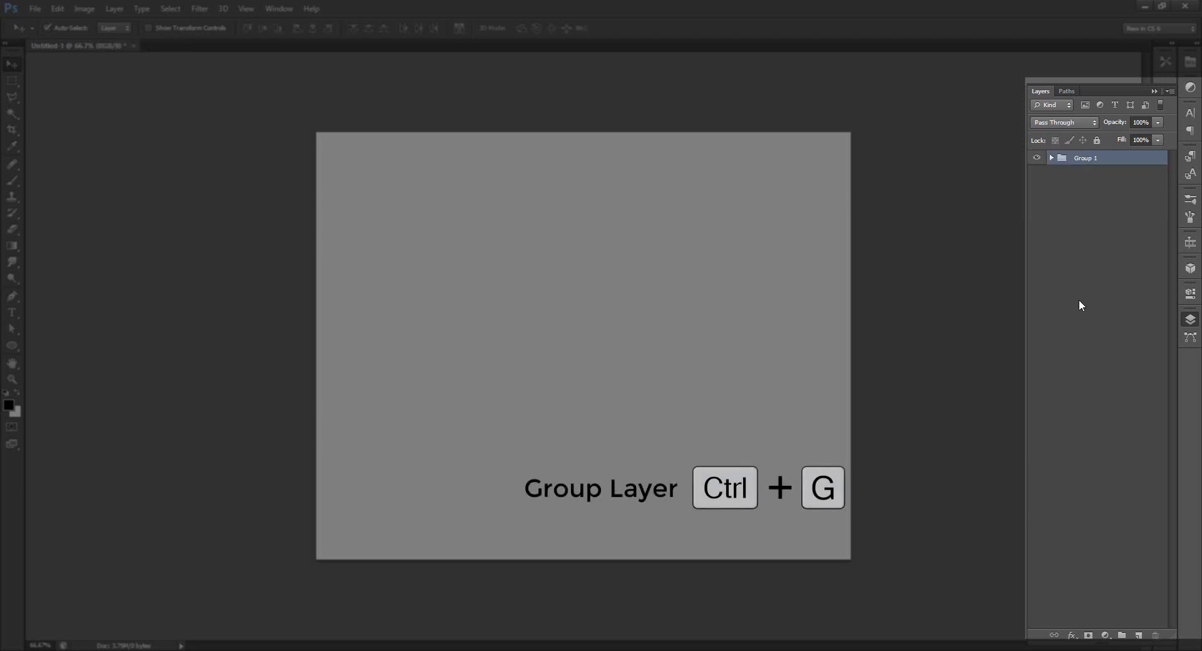
pyautogui.click(1038, 158)
pyautogui.click(1051, 158)
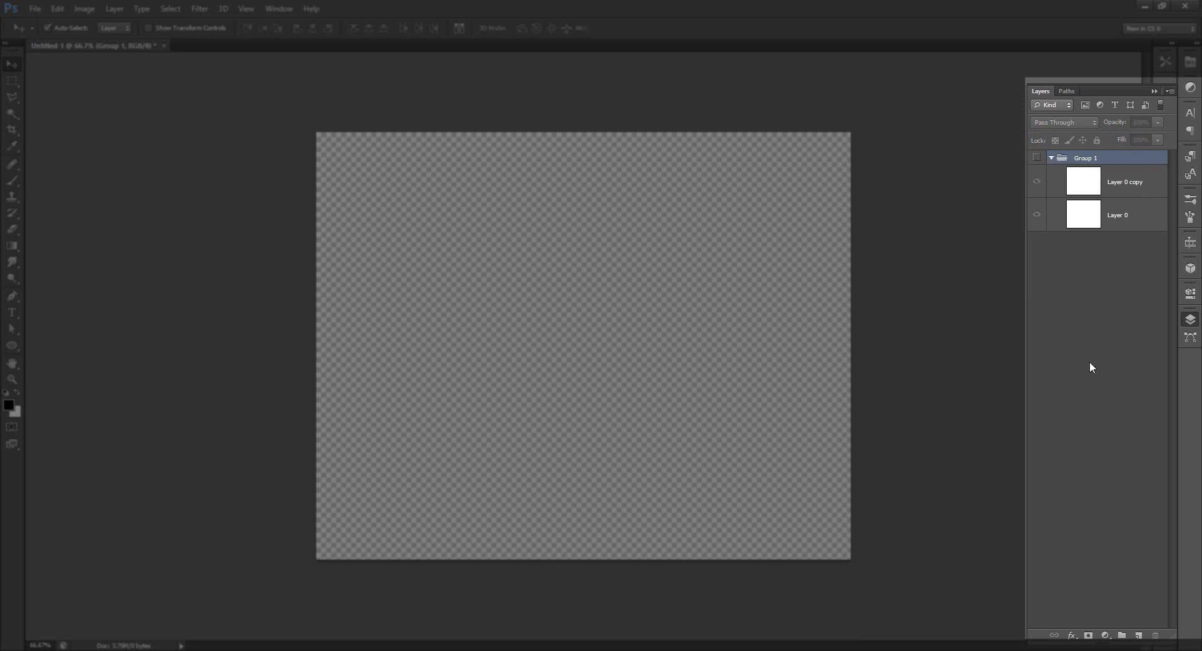
# - Ungroup the two layers and remove the duplicate of Layer 0
pyautogui.hotkey('ctrl', 'shift', 'g')
pyautogui.hotkey('ctrl', 'z')
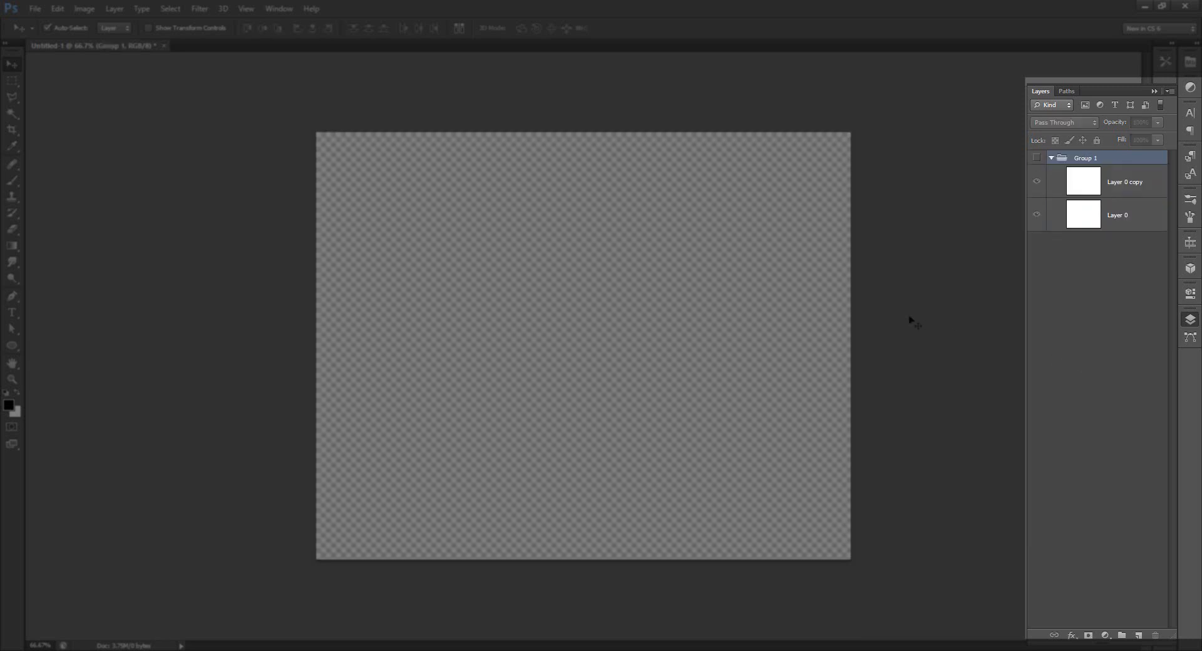
pyautogui.hotkey('ctrl', 'shift', 'g')
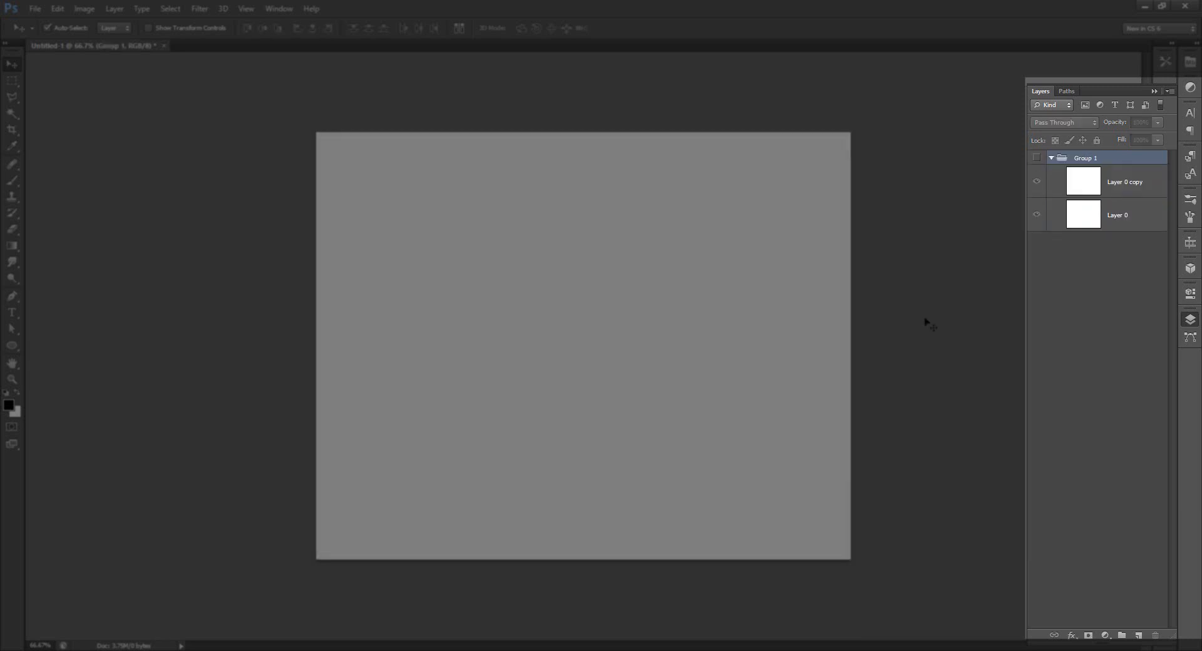
pyautogui.hotkey('ctrl', 'e')
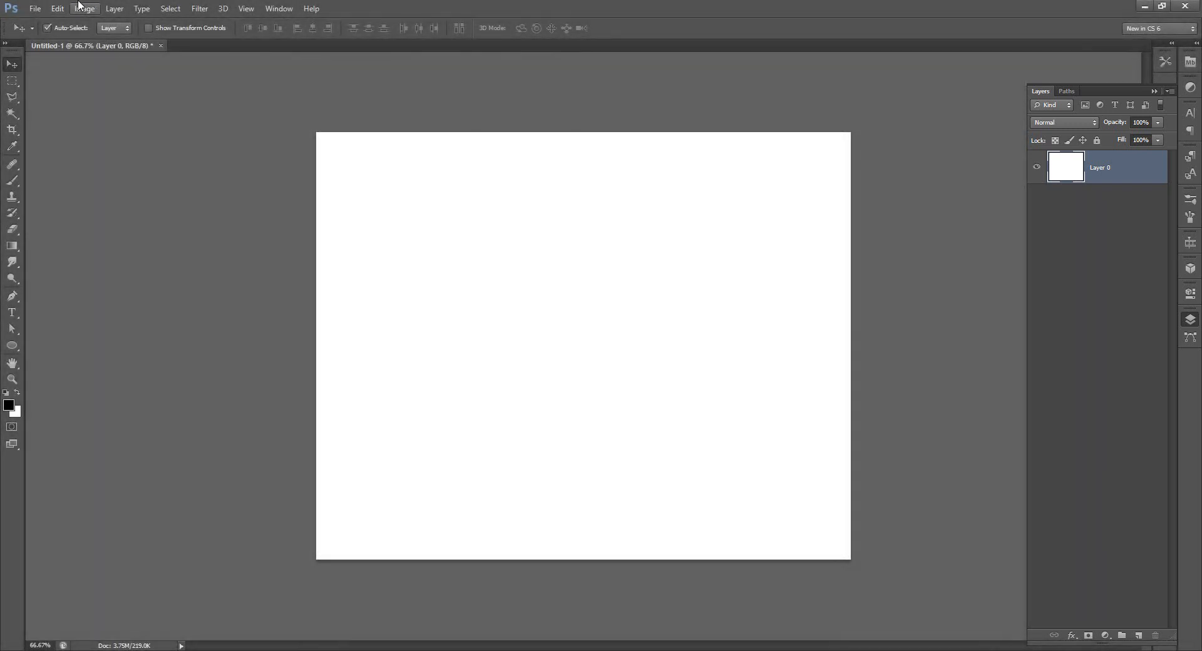
pyautogui.click(56, 9)
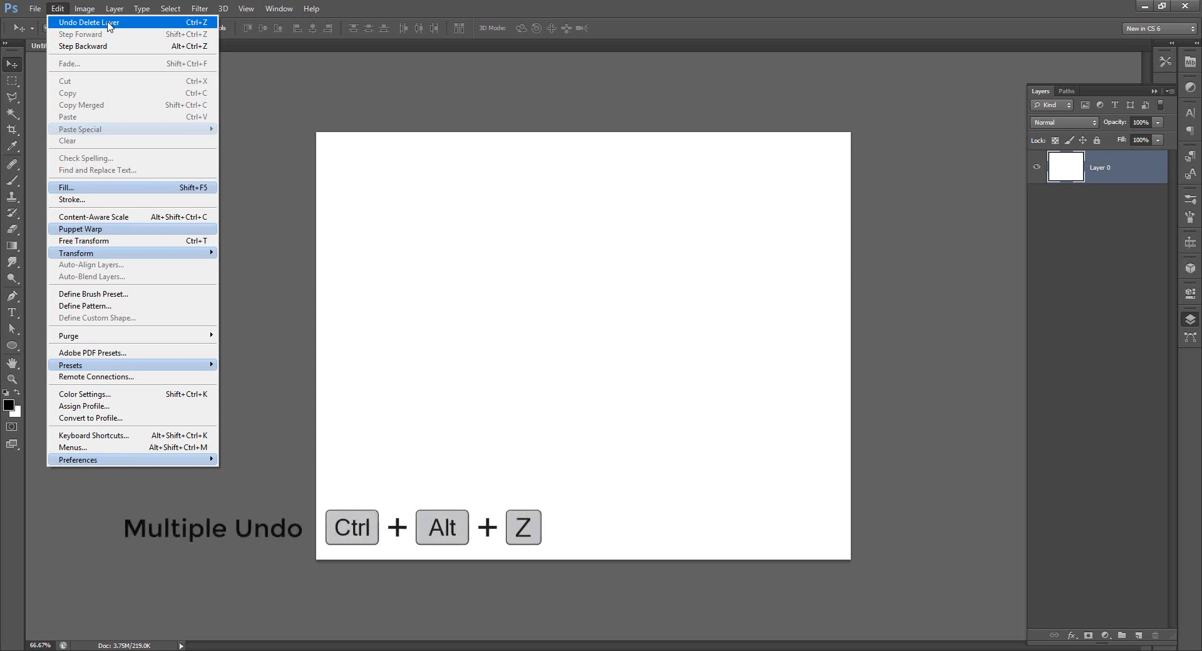
pyautogui.click(487, 5)
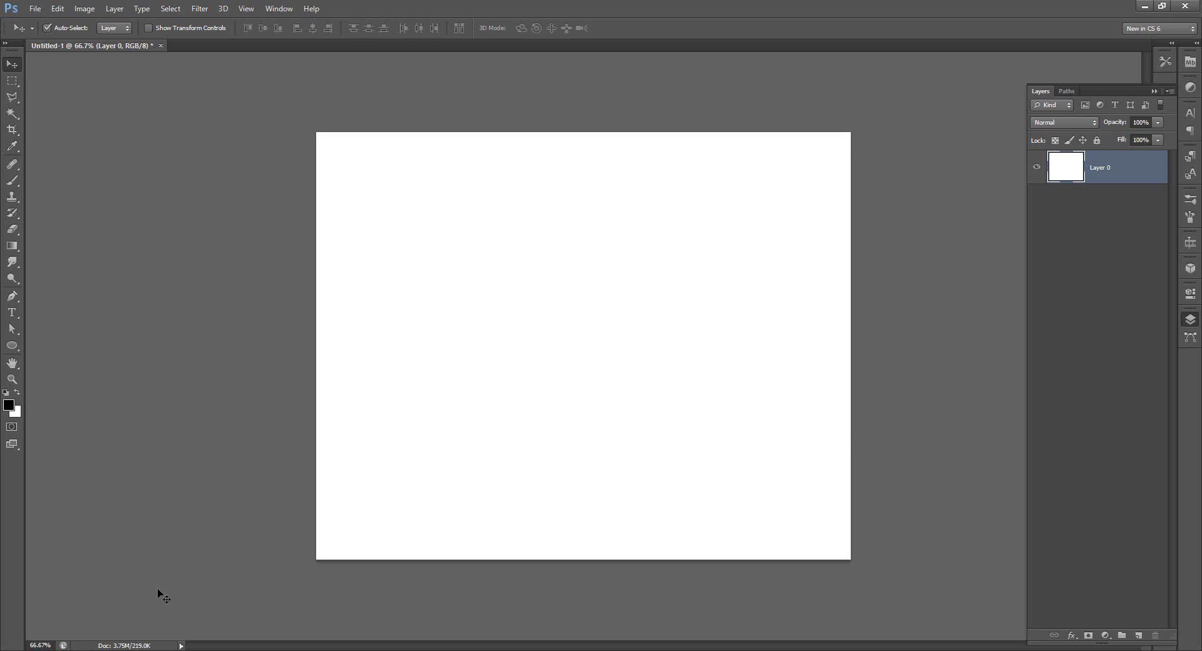
# - Place pexels-photo-132037.jpeg from the 5min folder in File Explorer into the document, and delete the placed layer
pyautogui.hotkey('alt', 'Tab')
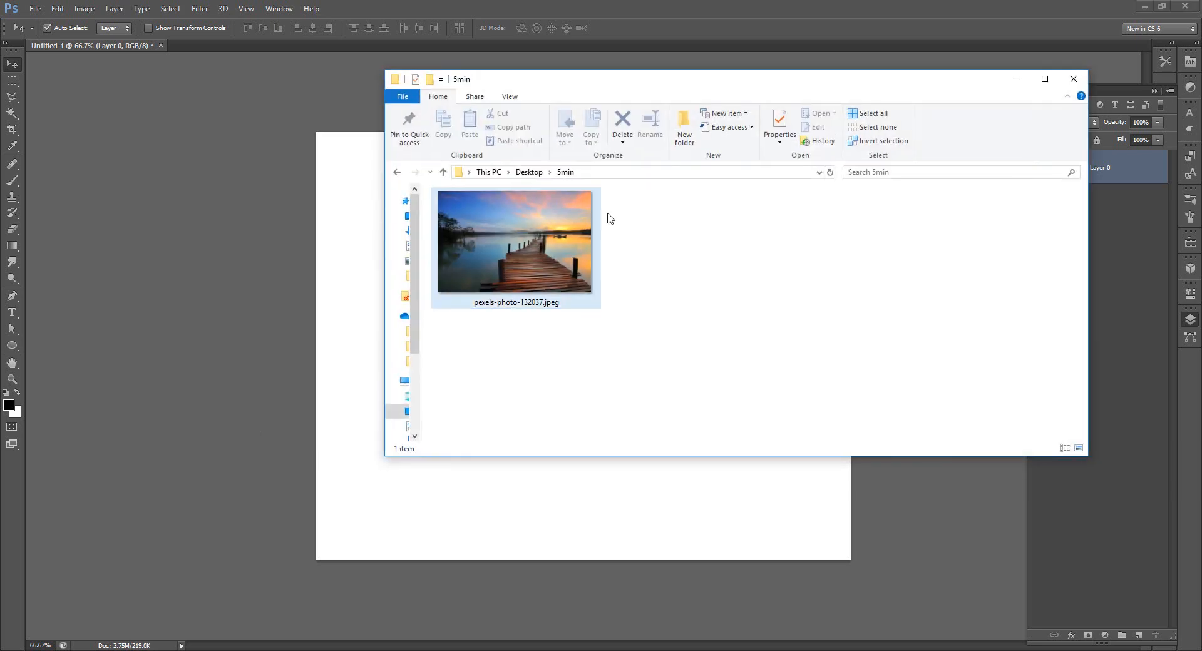
pyautogui.click(556, 243)
pyautogui.moveTo(576, 83); pyautogui.dragTo(734, 73)
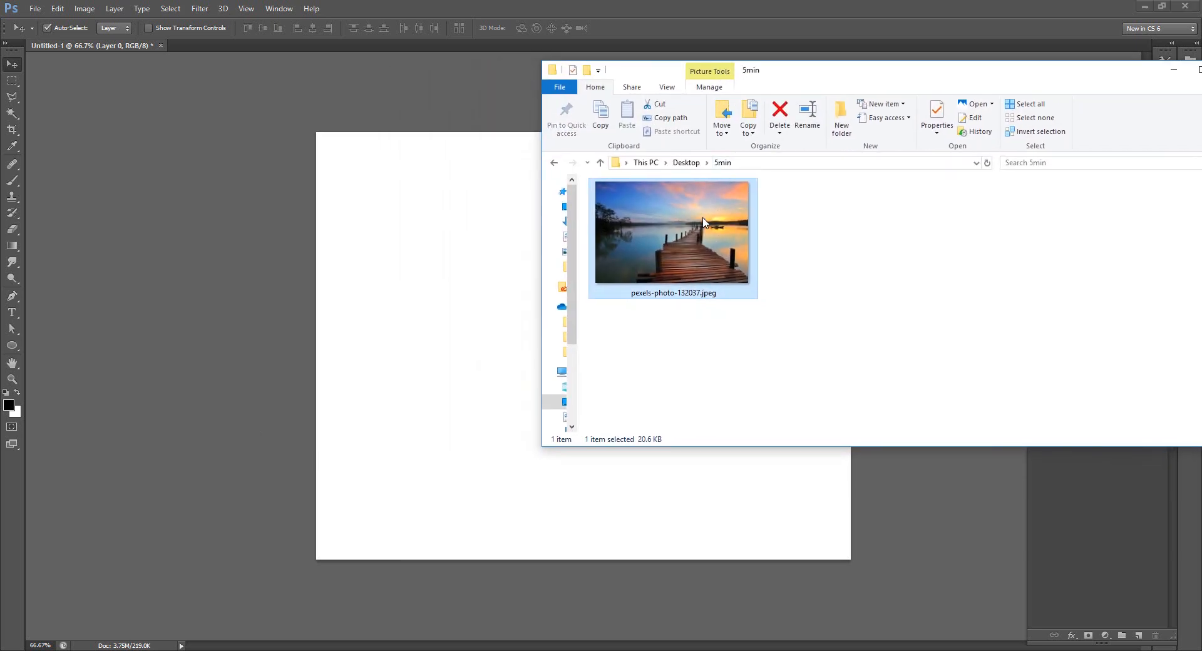
pyautogui.moveTo(706, 222); pyautogui.dragTo(381, 308)
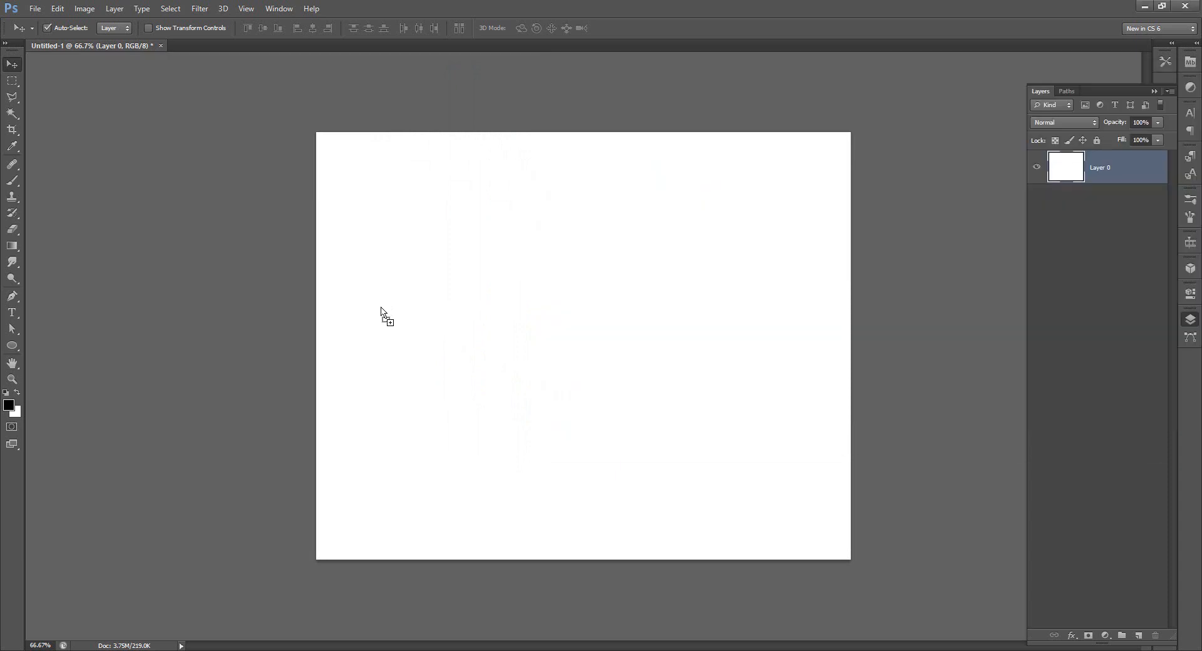
pyautogui.press('Return')
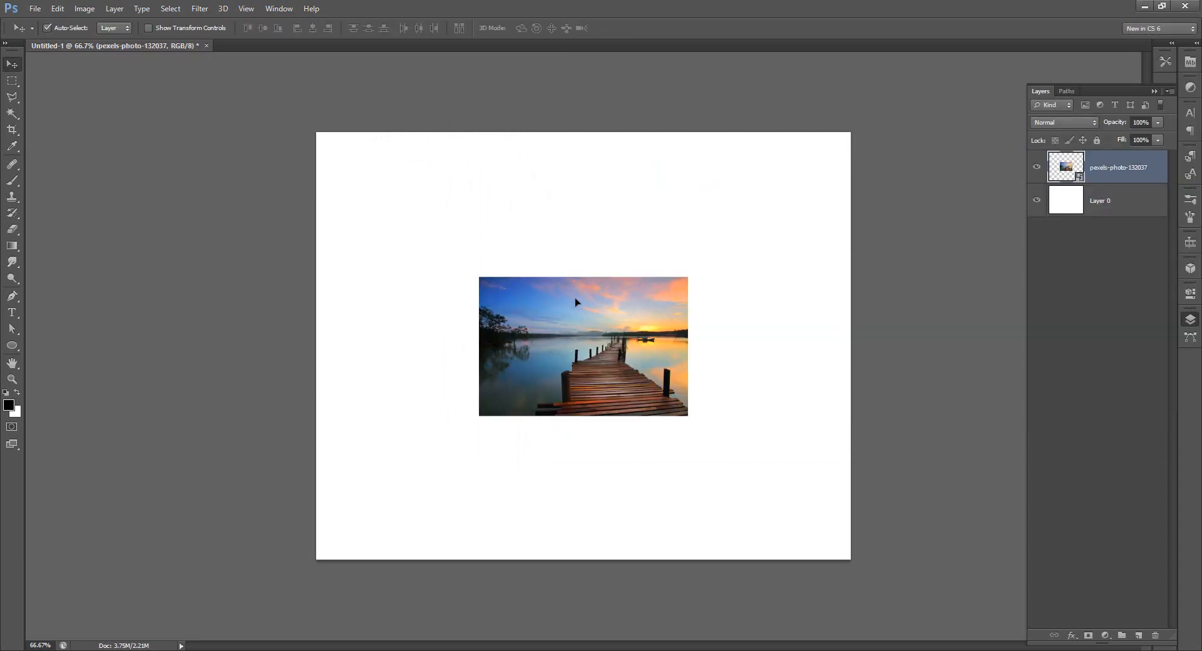
pyautogui.press('Delete')
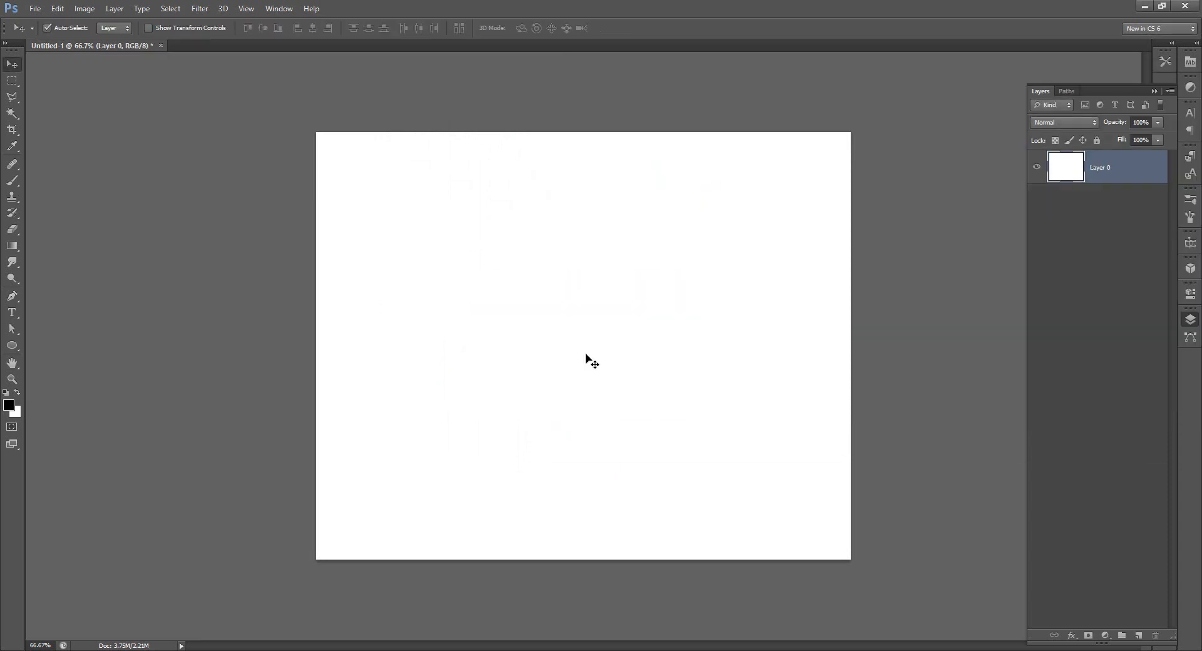
# - Open pexels-photo-132037.jpeg from File Explorer as a separate document and close that document
pyautogui.hotkey('alt', 'Tab')
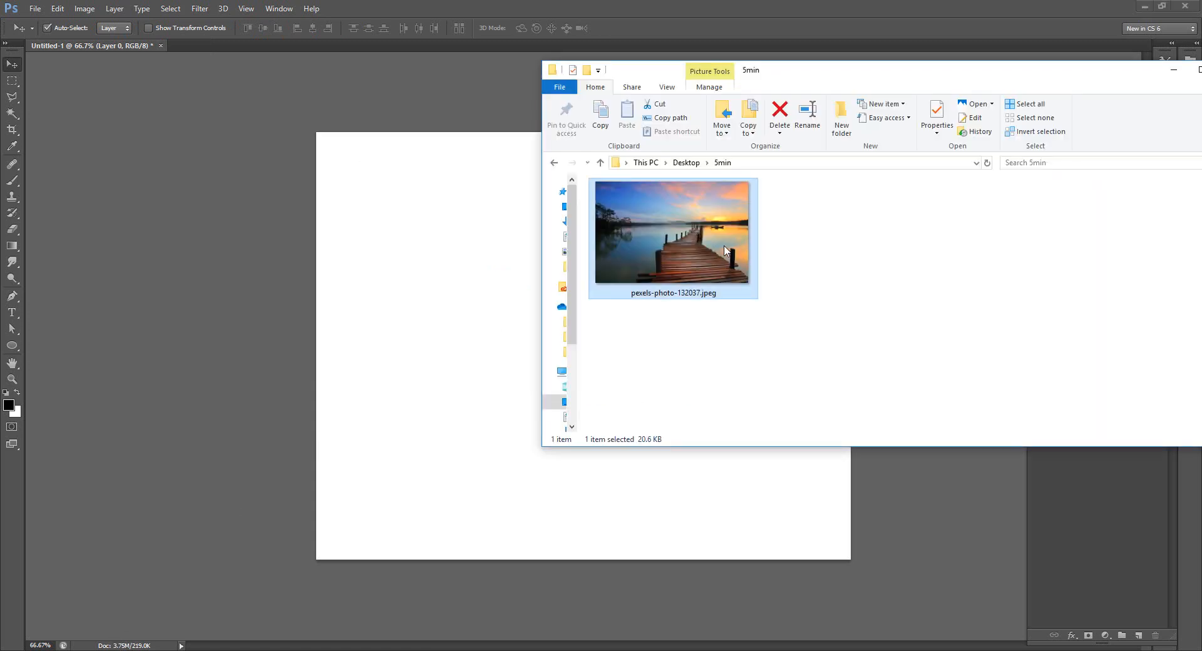
pyautogui.moveTo(724, 247); pyautogui.dragTo(201, 48)
pyautogui.moveTo(201, 48); pyautogui.dragTo(201, 48)
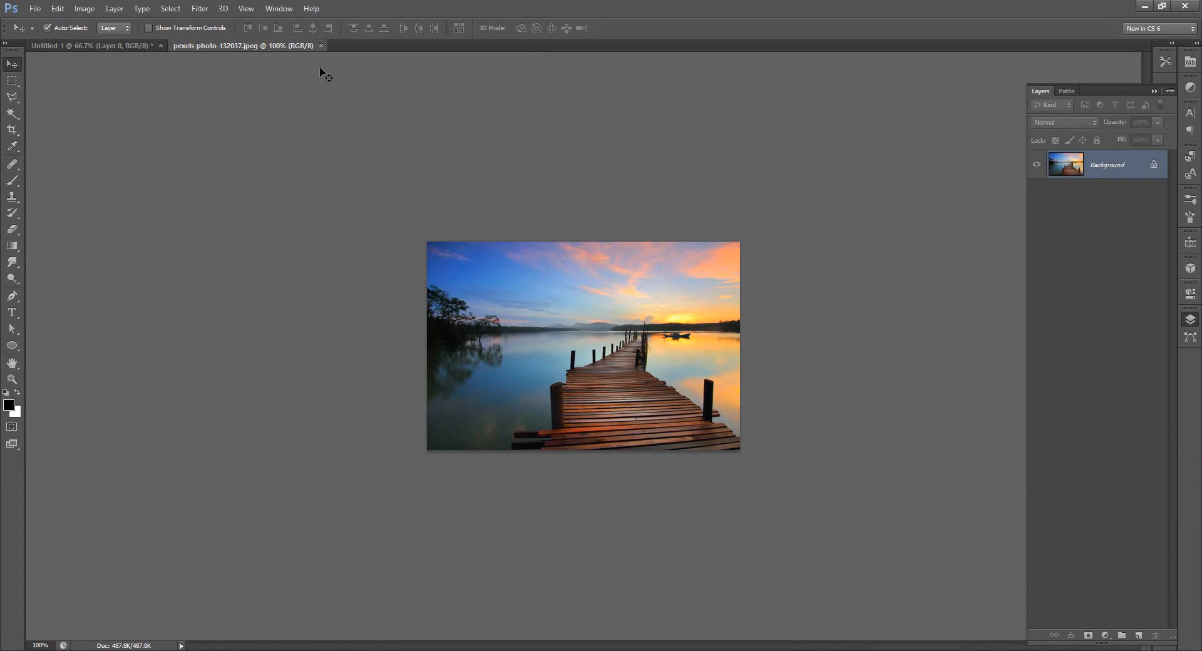
pyautogui.click(320, 45)
# - Place pexels-photo-132037.jpeg from the File Explorer folder onto the Untitled-1 canvas at its original size
pyautogui.hotkey('alt', 'Tab')
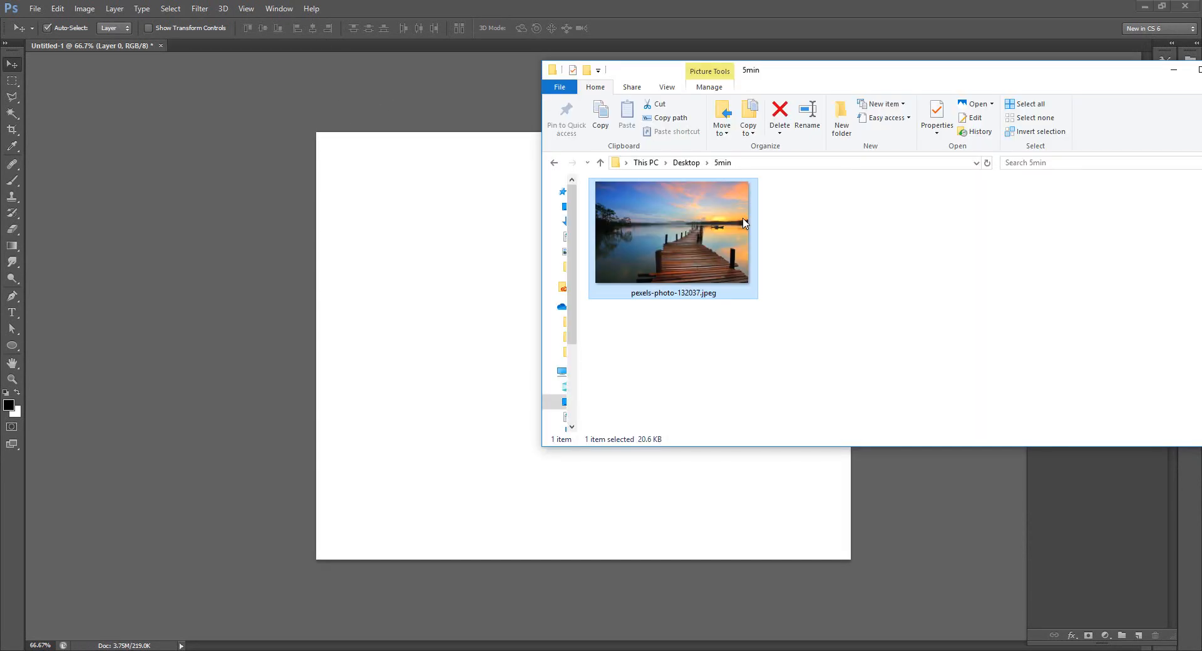
pyautogui.moveTo(746, 225); pyautogui.dragTo(418, 396)
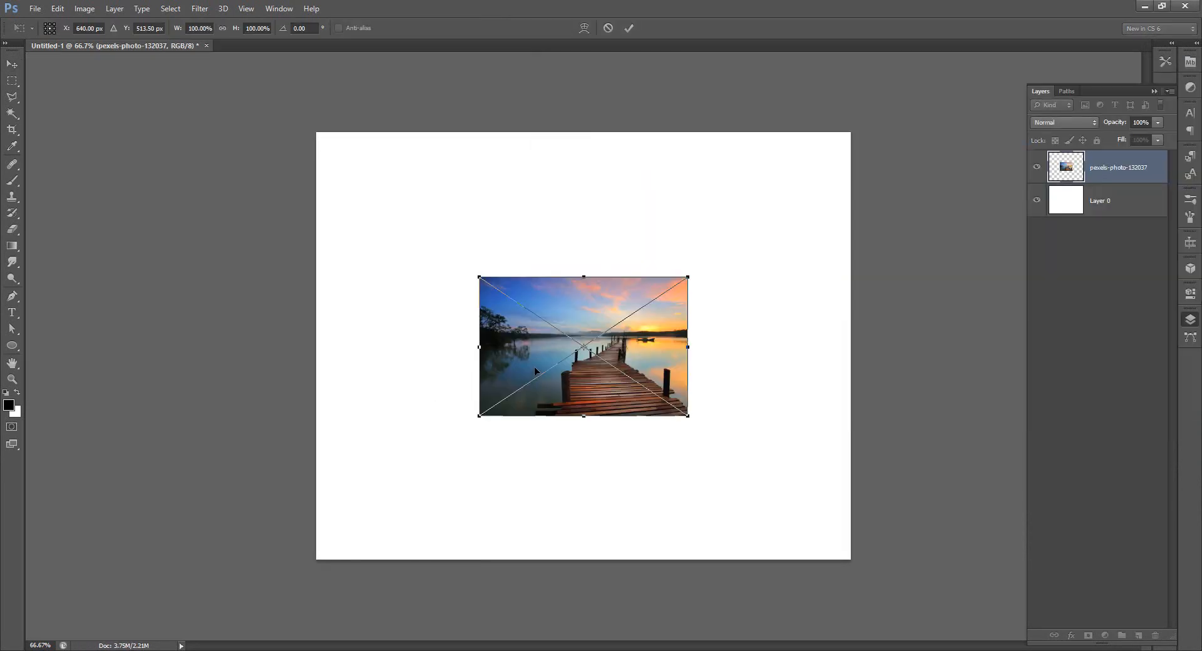
pyautogui.press('Return')
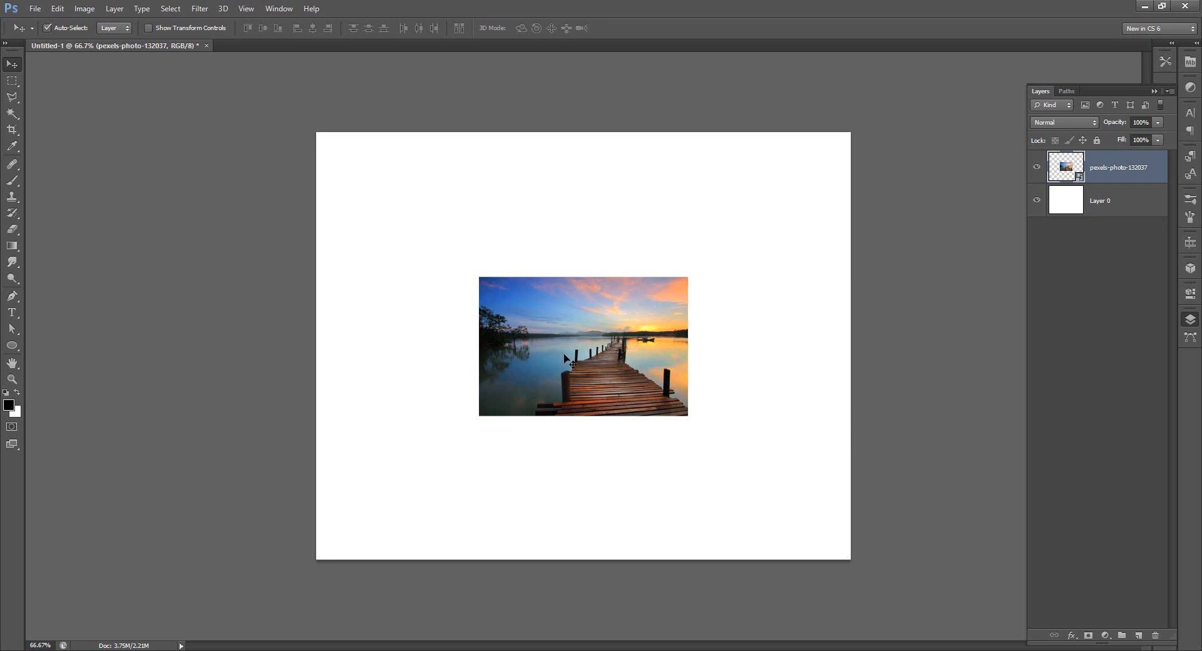
# - Scale the placed photo proportionally to about 159% and move it toward the canvas's upper-left corner
pyautogui.hotkey('ctrl', 't')
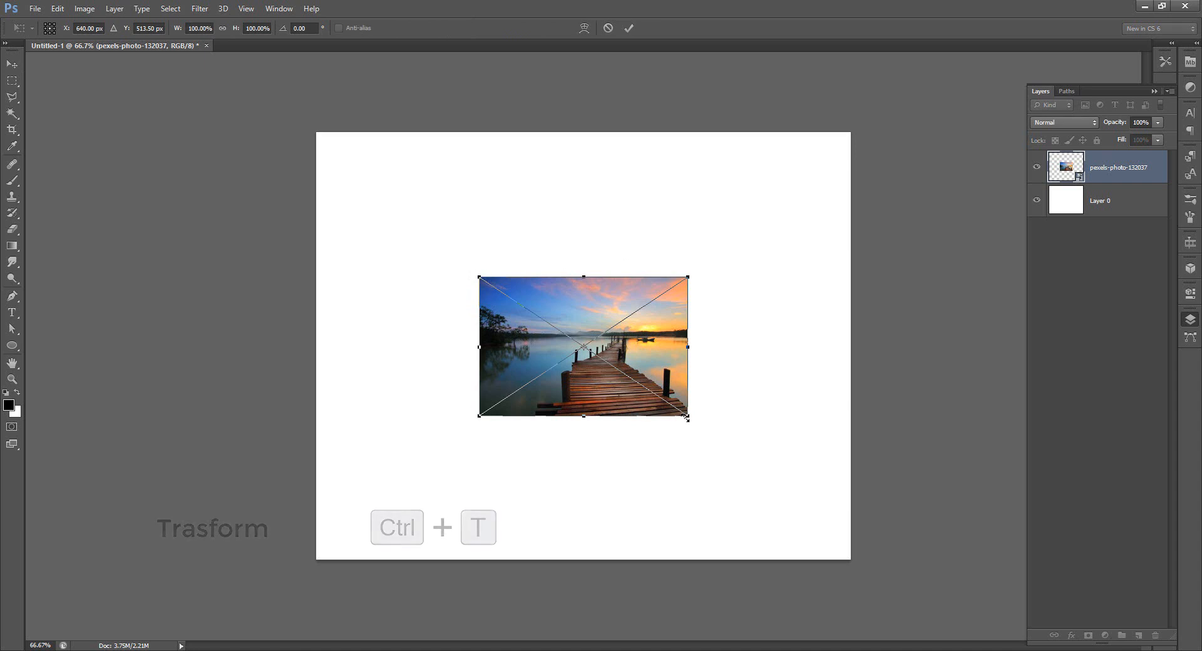
pyautogui.moveTo(689, 417); pyautogui.dragTo(814, 520)
pyautogui.moveTo(719, 373); pyautogui.dragTo(579, 266)
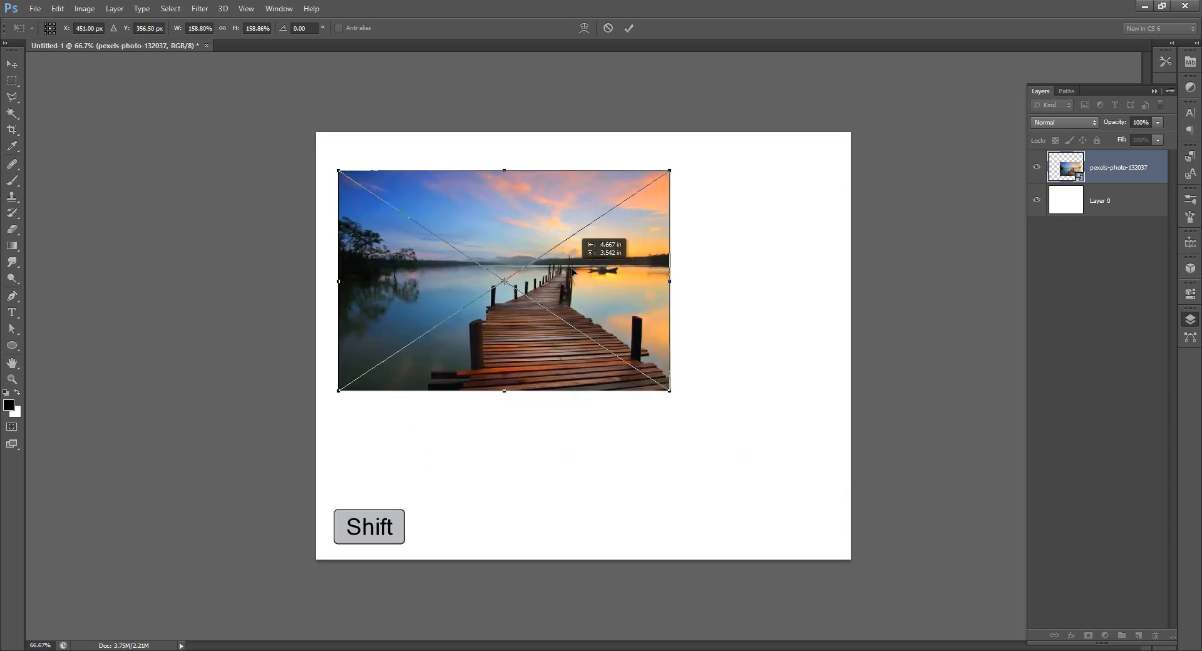
# - Skew the photo by moving its two right-hand corners inward so that the right side narrows
pyautogui.rightClick(579, 266)
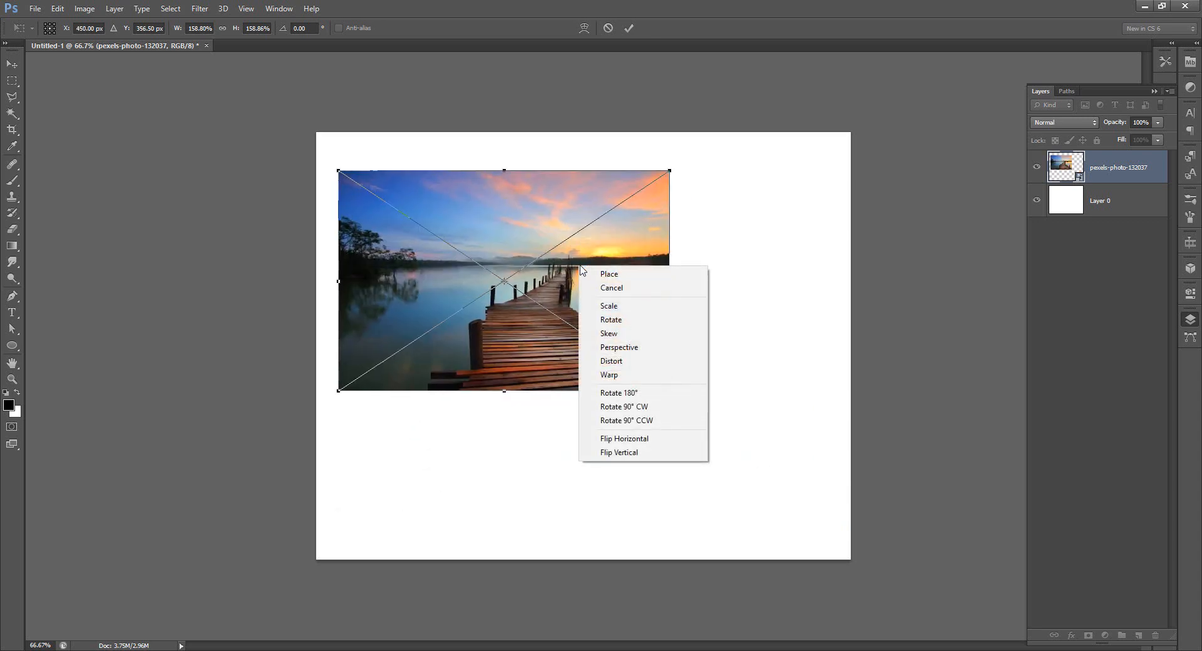
pyautogui.click(631, 331)
pyautogui.moveTo(669, 172); pyautogui.dragTo(682, 232)
pyautogui.moveTo(671, 391); pyautogui.dragTo(640, 322)
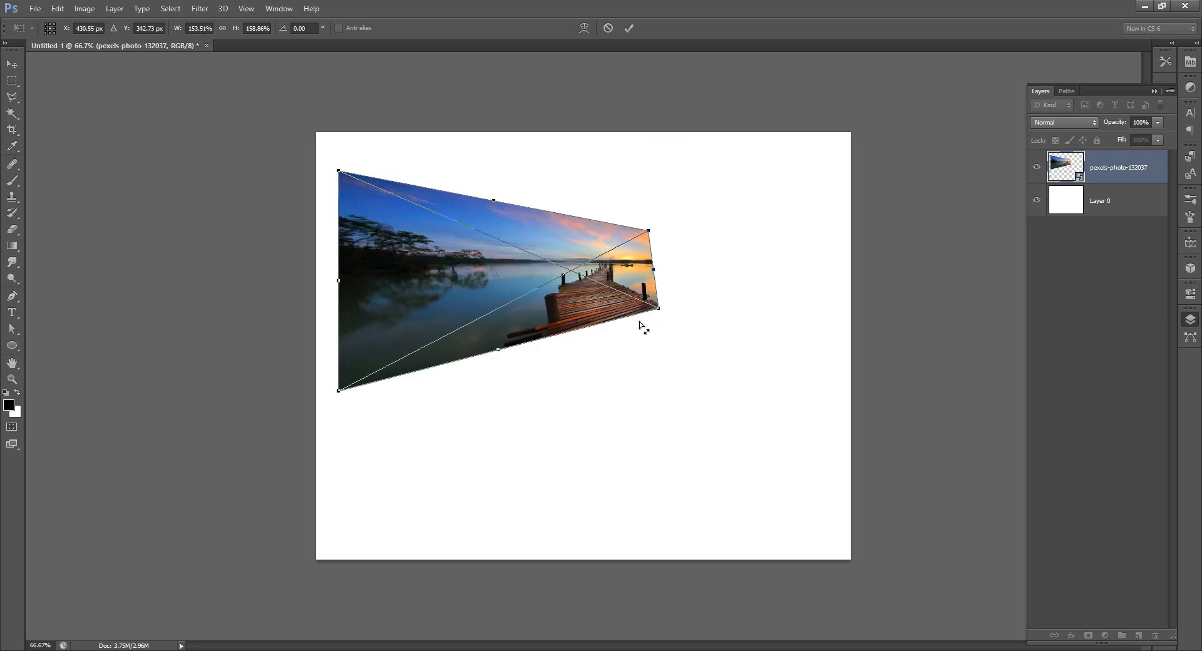
# - Rotate the photo 180°, and try a 90° counterclockwise rotation and undo it
pyautogui.rightClick(617, 312)
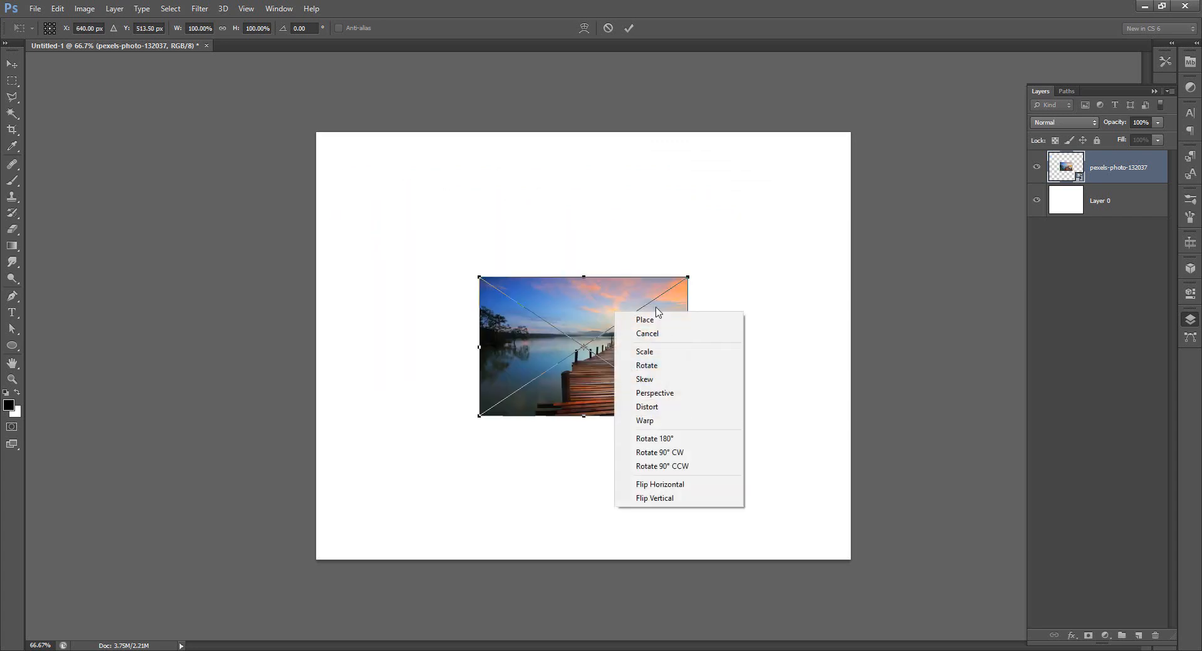
pyautogui.click(681, 442)
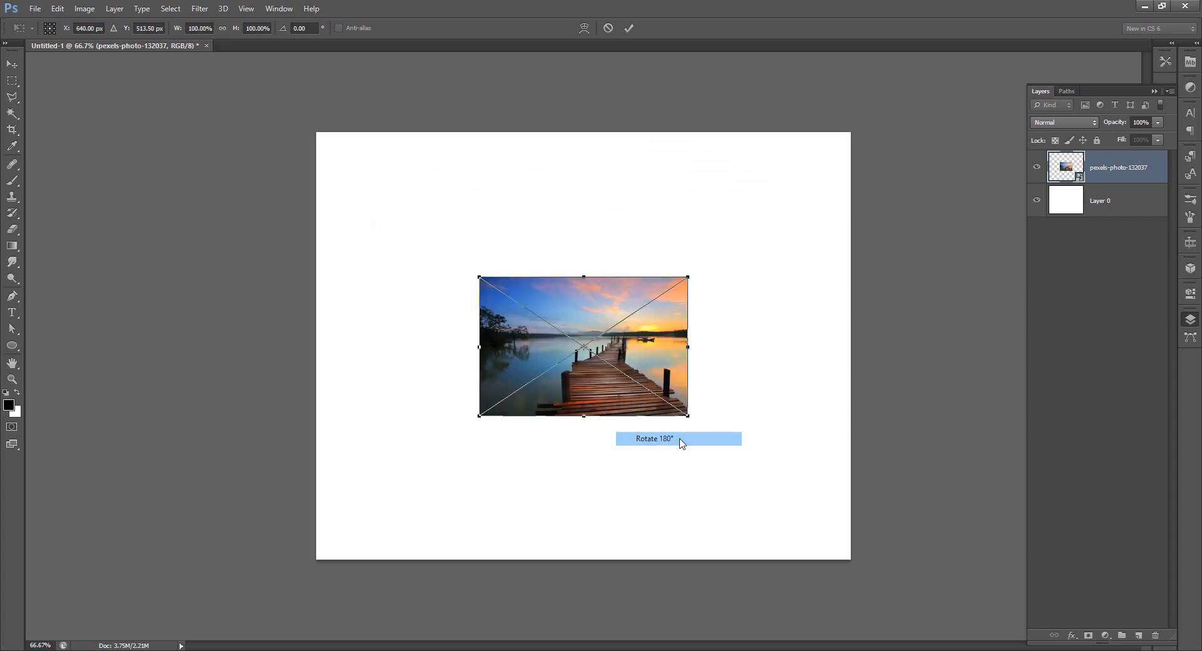
pyautogui.rightClick(626, 313)
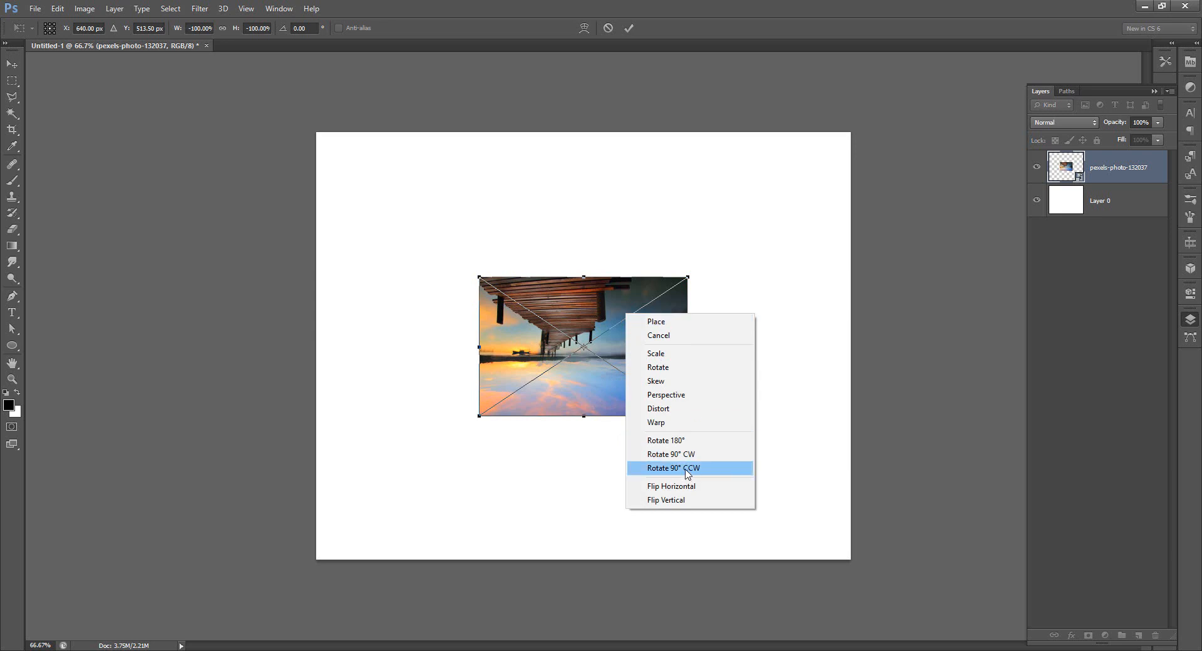
pyautogui.click(688, 469)
pyautogui.hotkey('ctrl', 'z')
# - Flip the photo vertically and horizontally within the free transform
pyautogui.rightClick(628, 349)
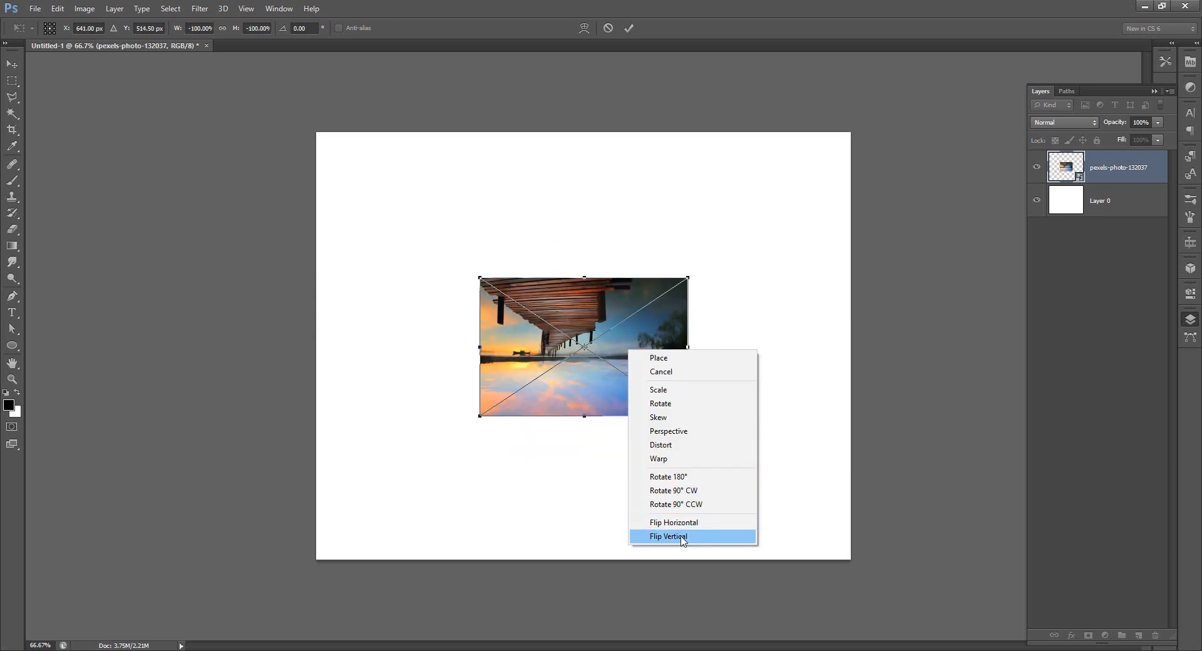
pyautogui.click(682, 539)
pyautogui.rightClick(647, 371)
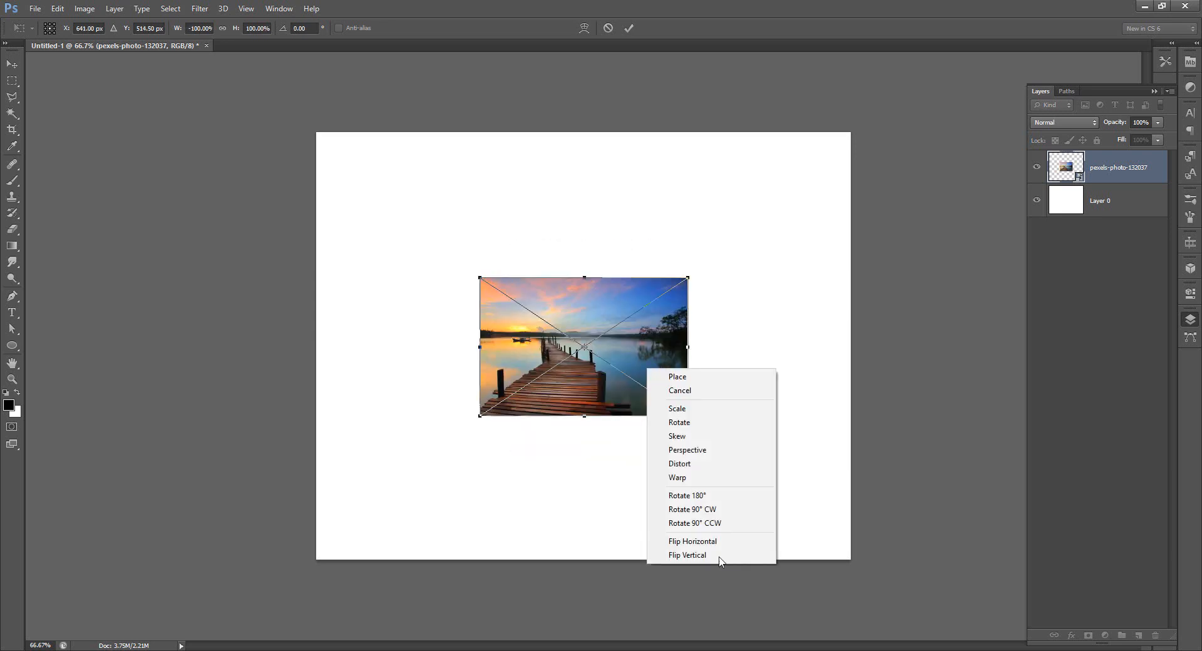
pyautogui.click(717, 542)
pyautogui.rightClick(636, 356)
pyautogui.click(617, 429)
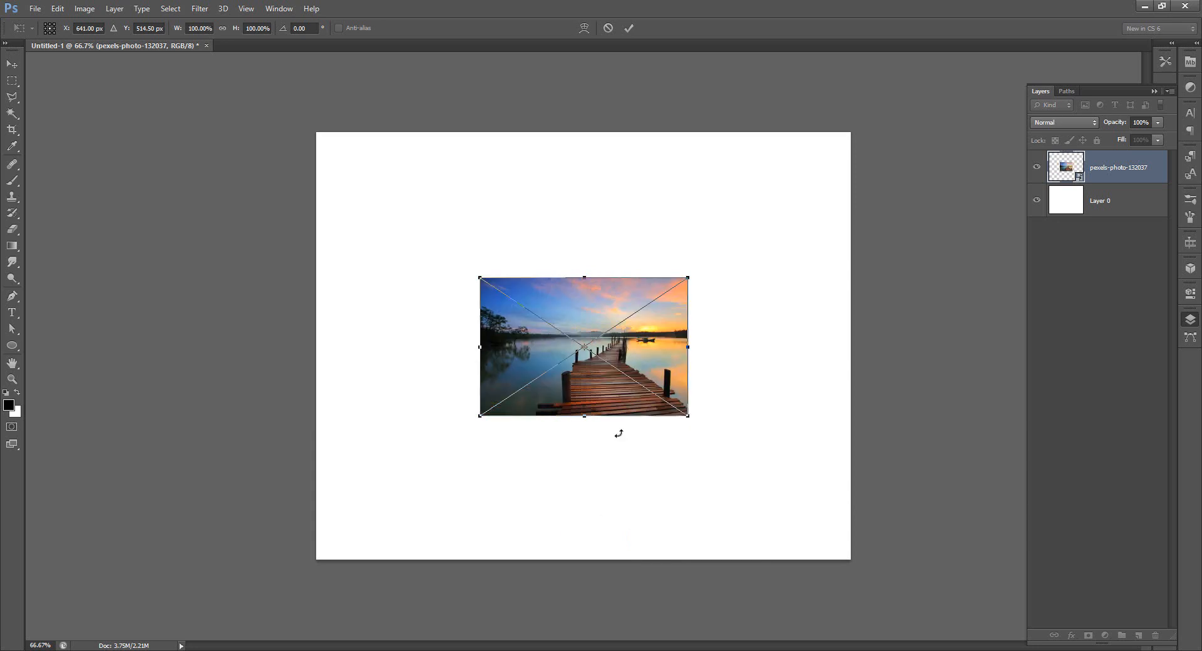
# - Move the photo to the canvas's upper-left area, enlarge it proportionally across most of the canvas width, and apply the transform
pyautogui.moveTo(617, 338); pyautogui.dragTo(484, 226)
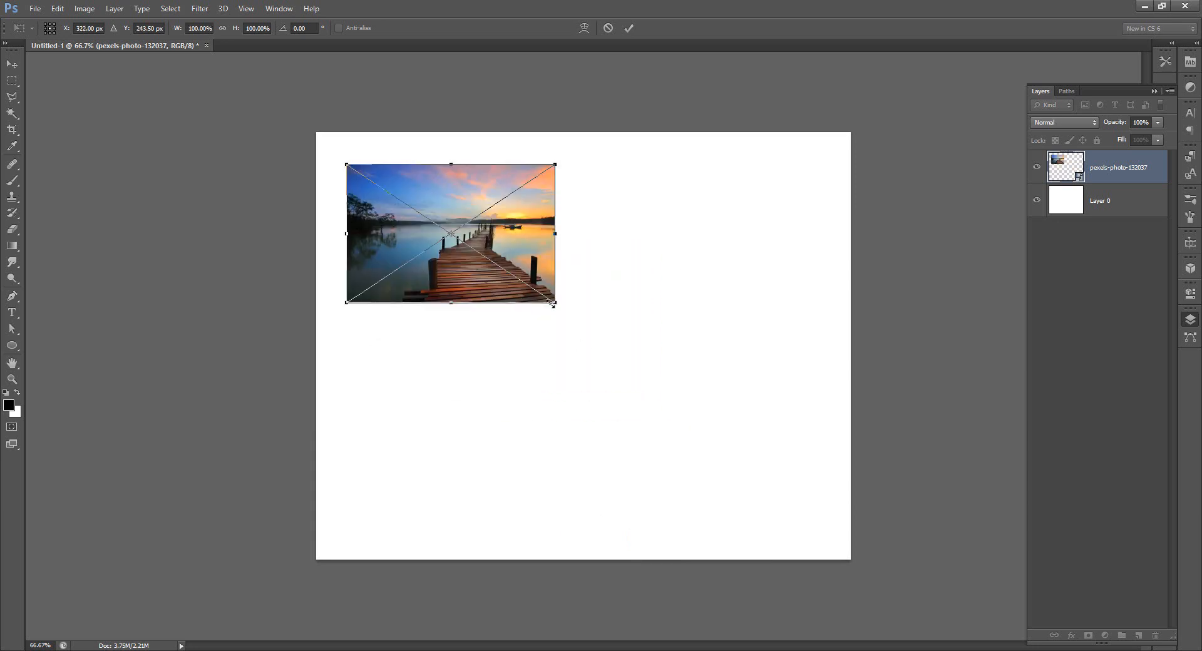
pyautogui.moveTo(566, 316); pyautogui.dragTo(786, 486)
pyautogui.press('Return')
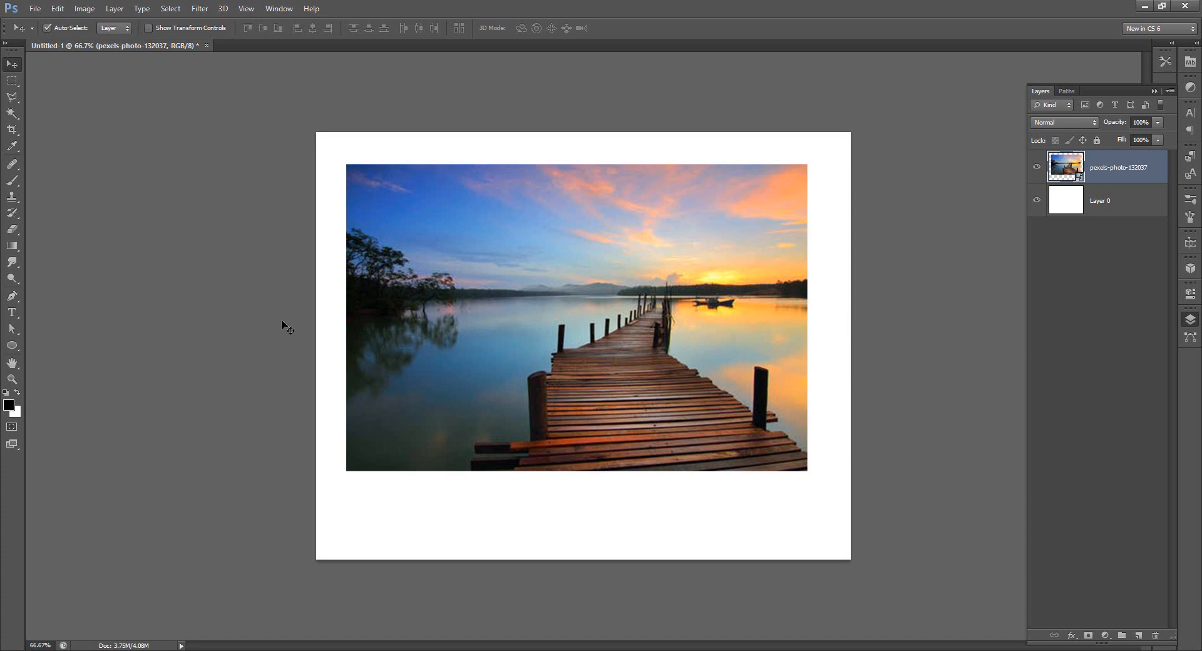
# - Choose the Eraser tool and rasterize the pexels-photo-132037 smart object layer
pyautogui.click(12, 229)
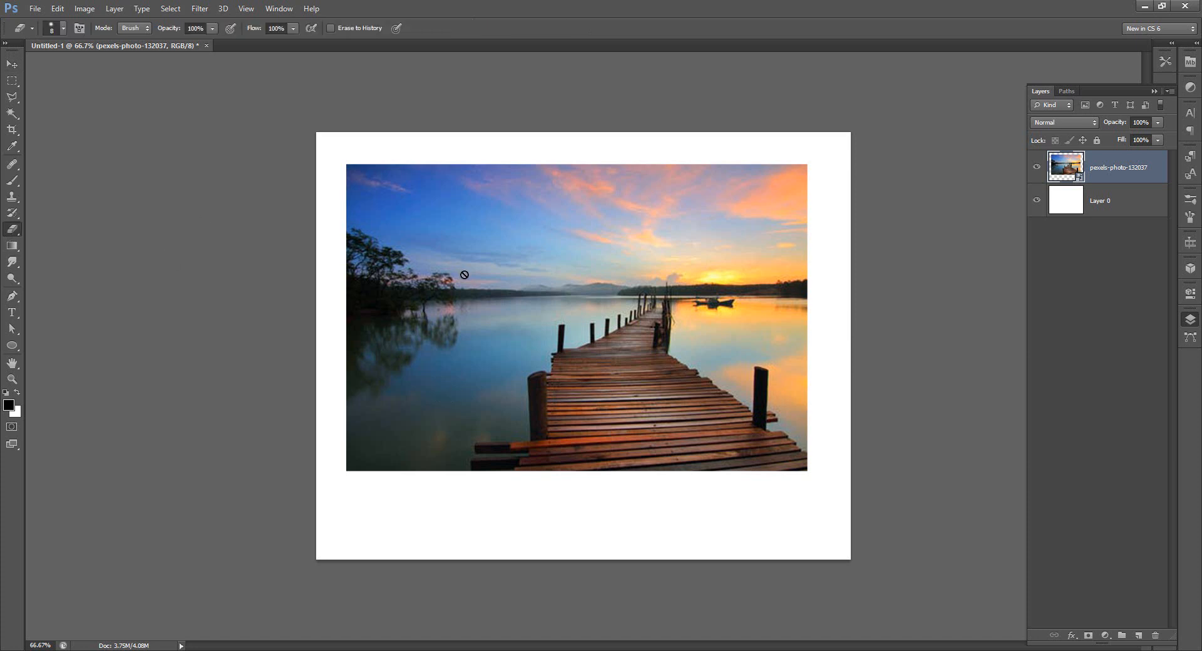
pyautogui.rightClick(1099, 174)
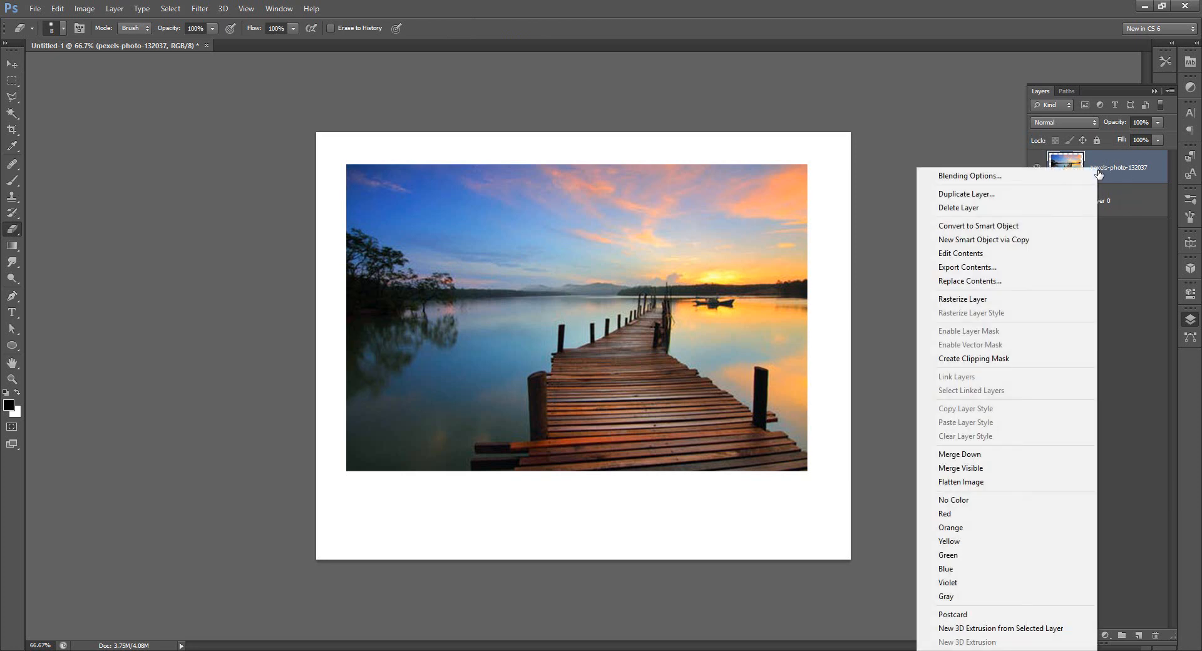
pyautogui.click(970, 299)
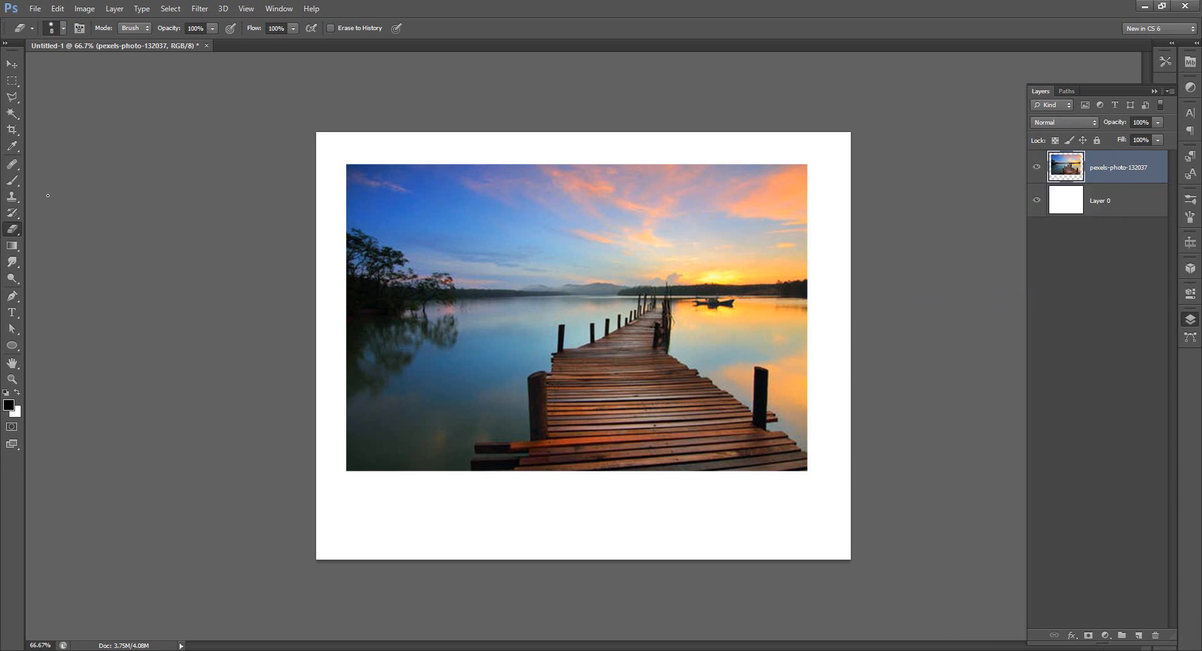
# - Erase a freehand zigzag across the photo, undo the stroke, and return to the Move tool
pyautogui.moveTo(582, 231)
pyautogui.mouseDown()
pyautogui.moveTo(542, 238)
pyautogui.moveTo(765, 248)
pyautogui.moveTo(664, 311)
pyautogui.mouseUp()
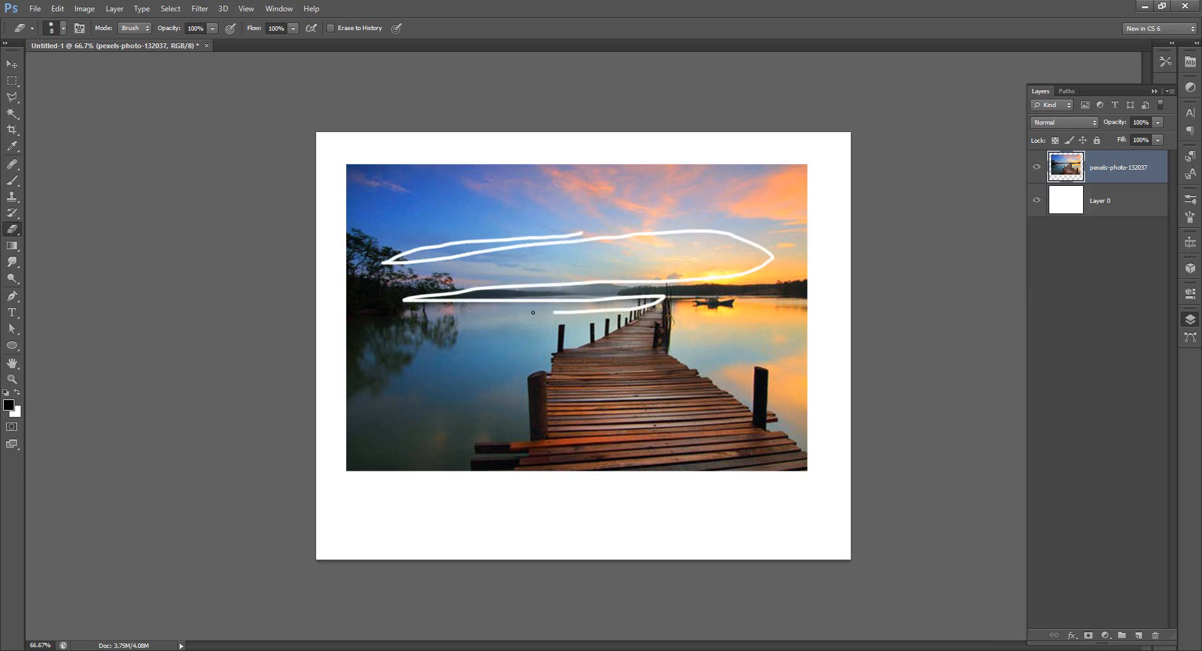
pyautogui.hotkey('ctrl', 'z')
pyautogui.click(12, 61)
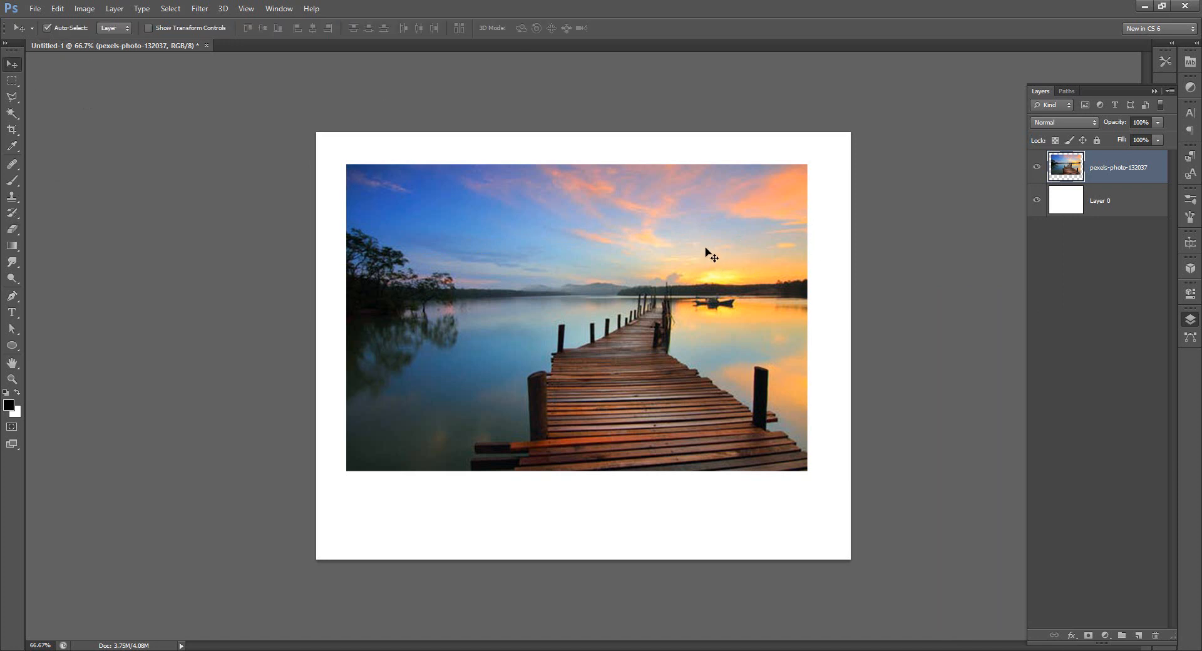
# - Apply Hue/Saturation to the photo with hue +24, saturation +37 and lightness -5, and undo the adjustment
pyautogui.click(84, 8)
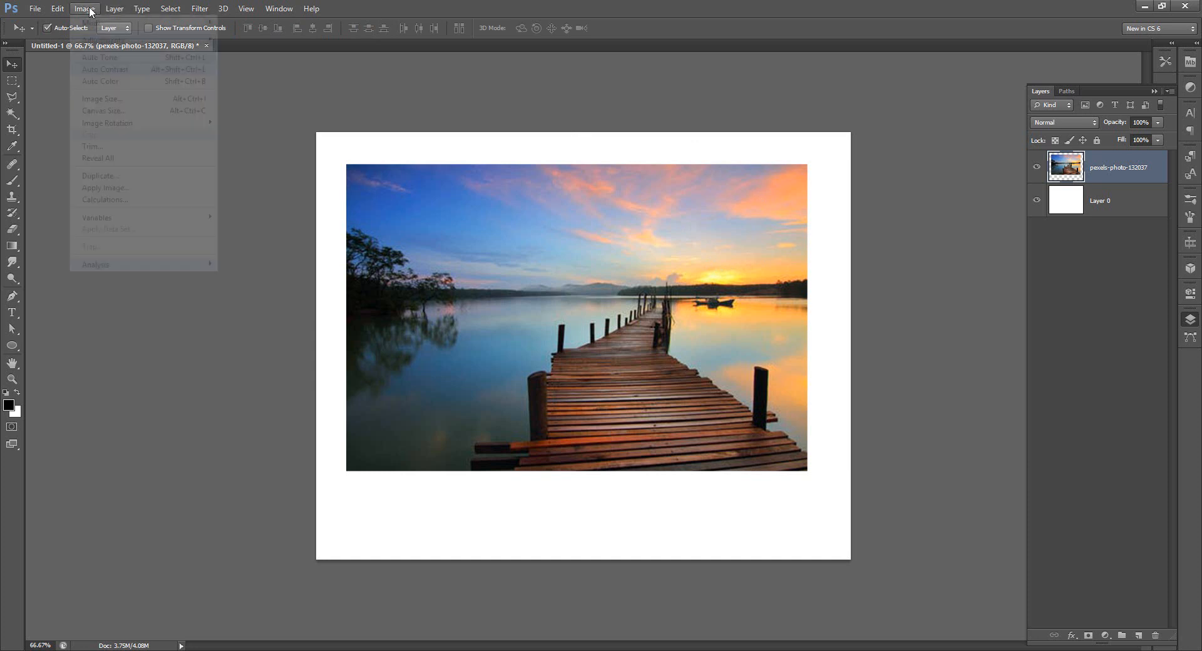
pyautogui.moveTo(99, 40)
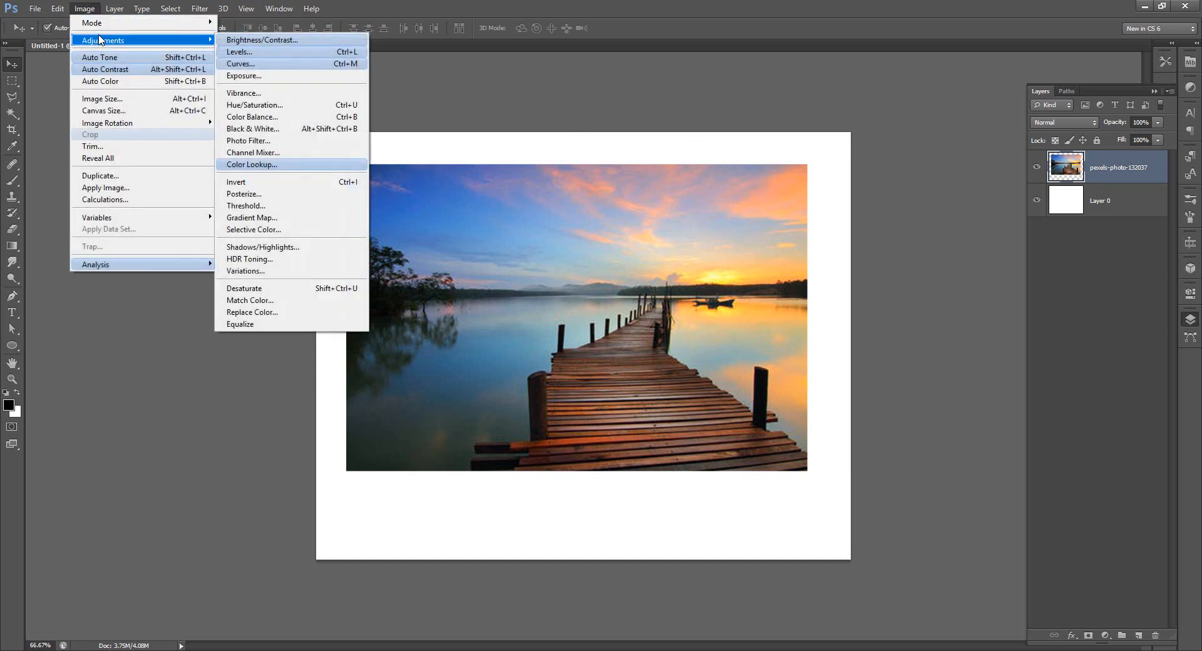
pyautogui.click(281, 109)
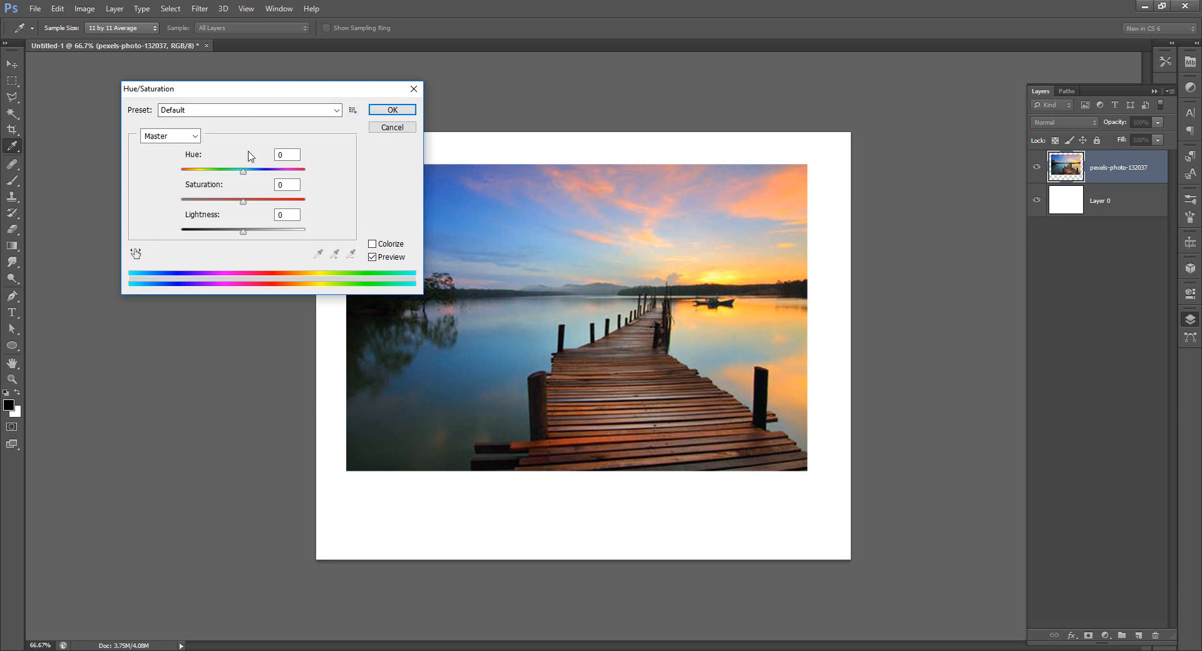
pyautogui.moveTo(243, 202)
pyautogui.mouseDown()
pyautogui.moveTo(309, 206)
pyautogui.moveTo(267, 201)
pyautogui.moveTo(258, 175)
pyautogui.moveTo(215, 178)
pyautogui.moveTo(258, 184)
pyautogui.mouseUp()
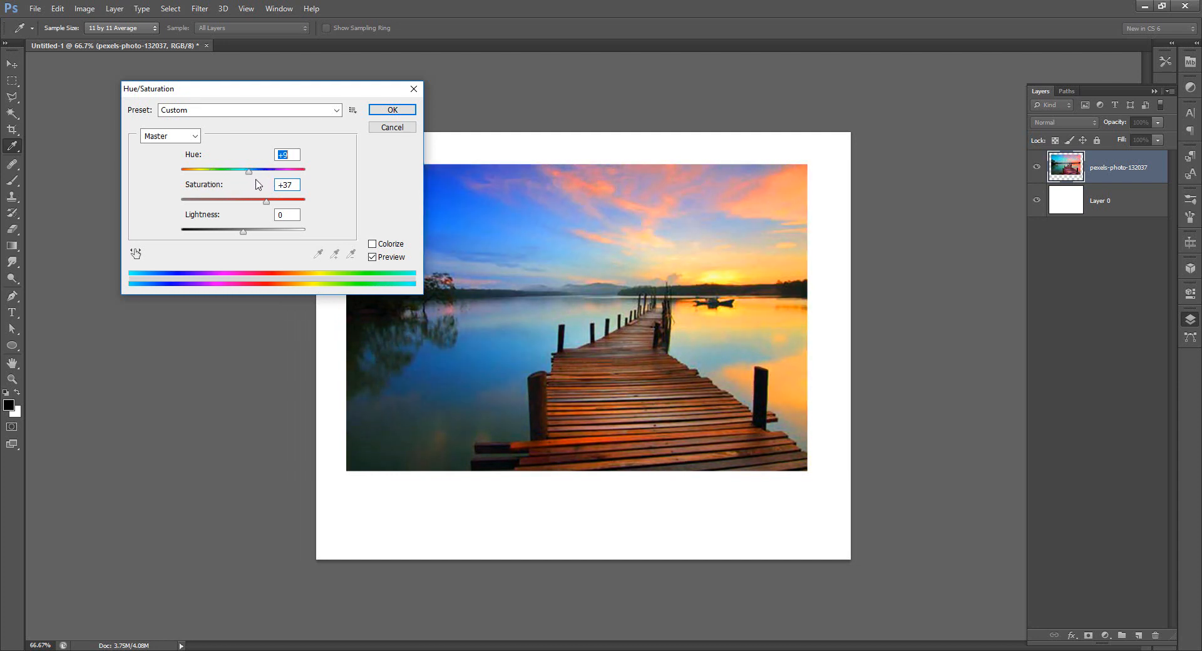
pyautogui.moveTo(246, 236)
pyautogui.mouseDown()
pyautogui.moveTo(275, 234)
pyautogui.moveTo(240, 233)
pyautogui.mouseUp()
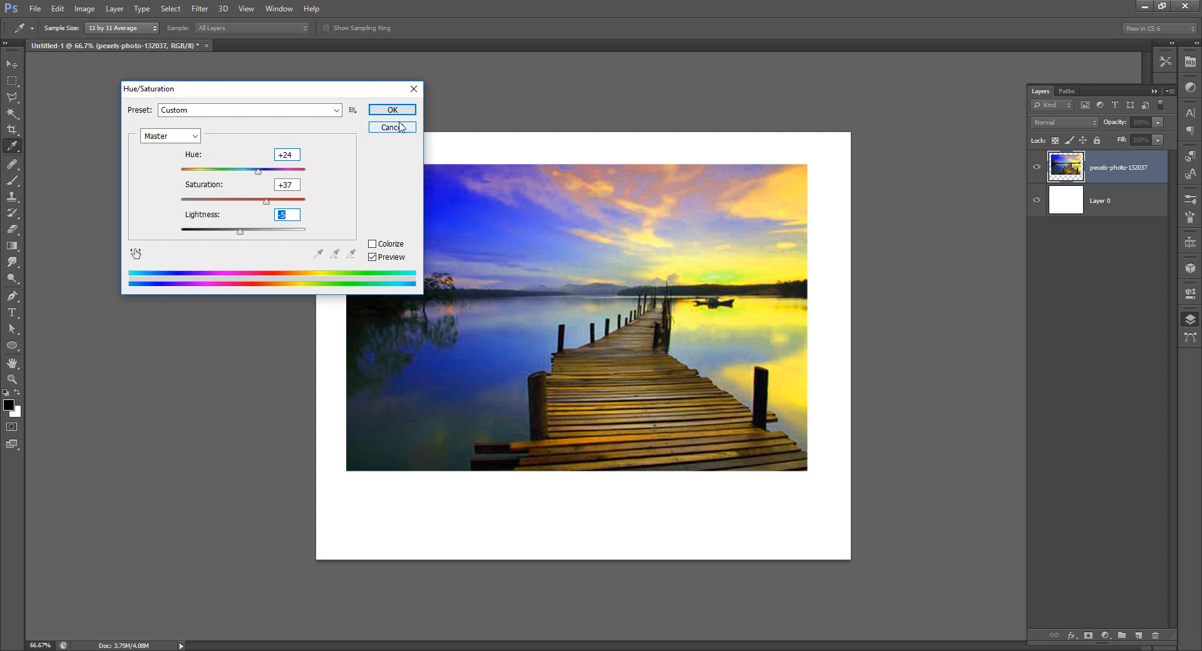
pyautogui.click(392, 110)
pyautogui.press('v')
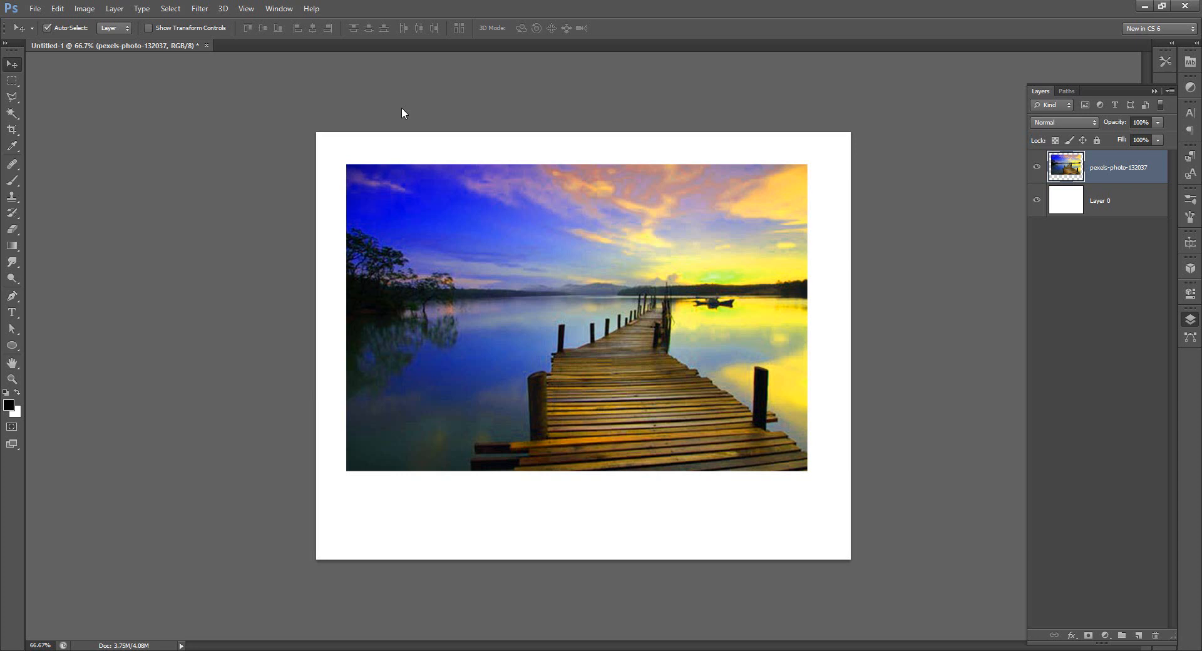
pyautogui.hotkey('ctrl', 'z')
# - Add a Brightness/Contrast adjustment layer above the photo, and hide and show it in the layer stack
pyautogui.click(278, 8)
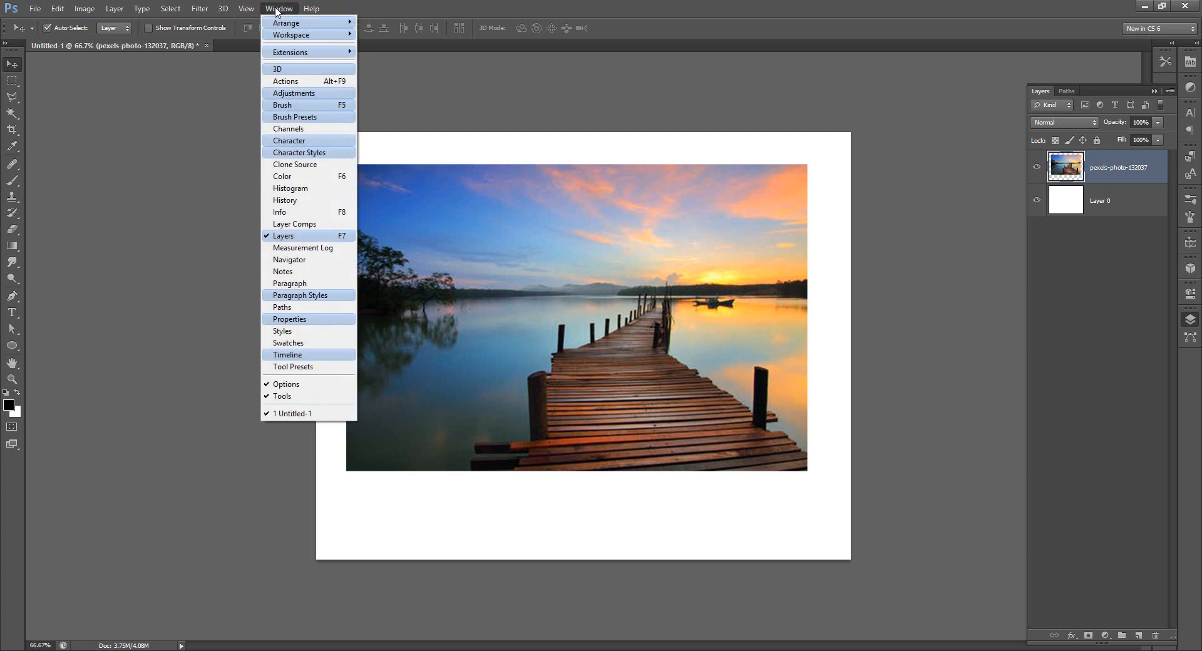
pyautogui.click(295, 92)
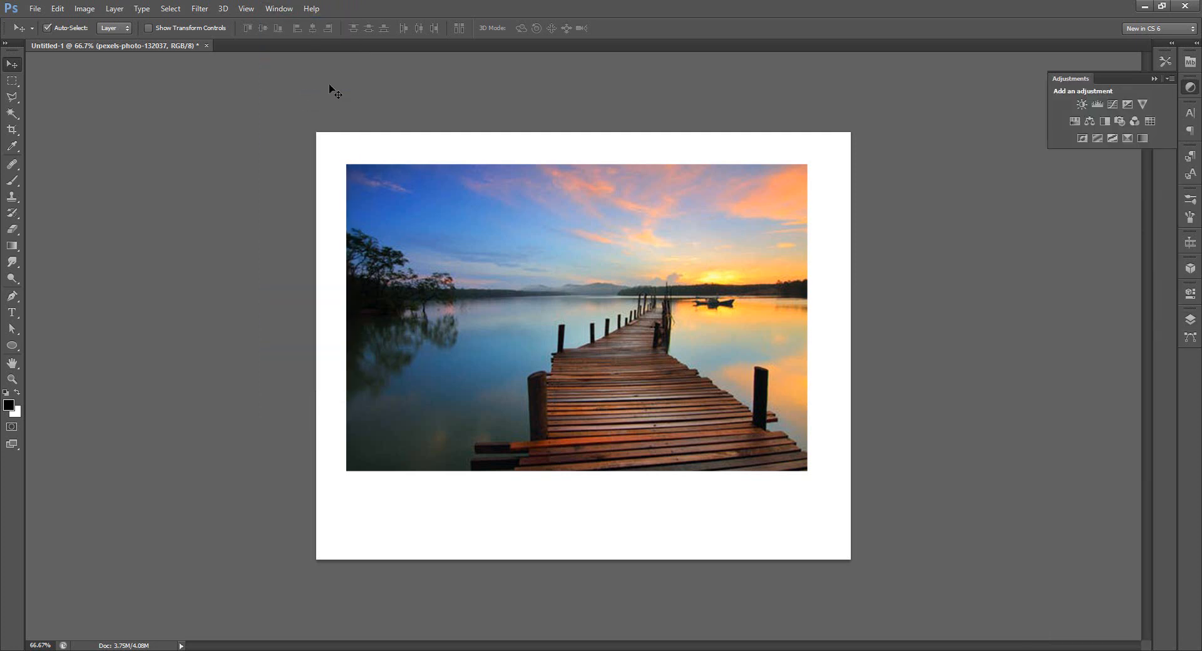
pyautogui.click(1083, 104)
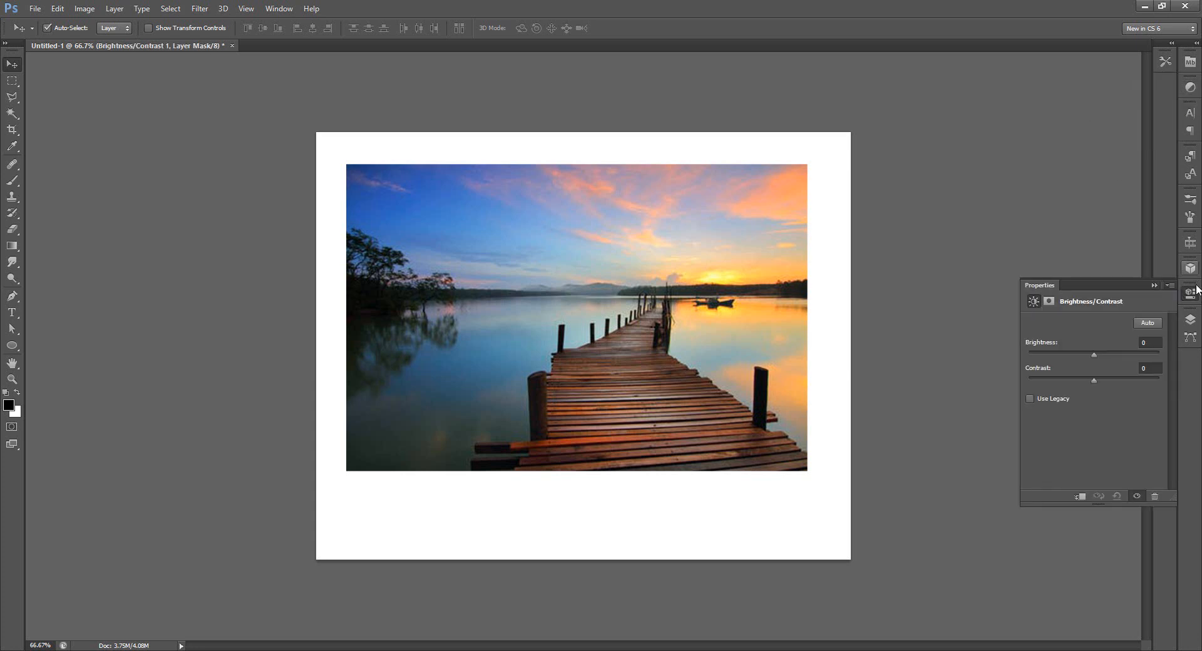
pyautogui.click(1190, 319)
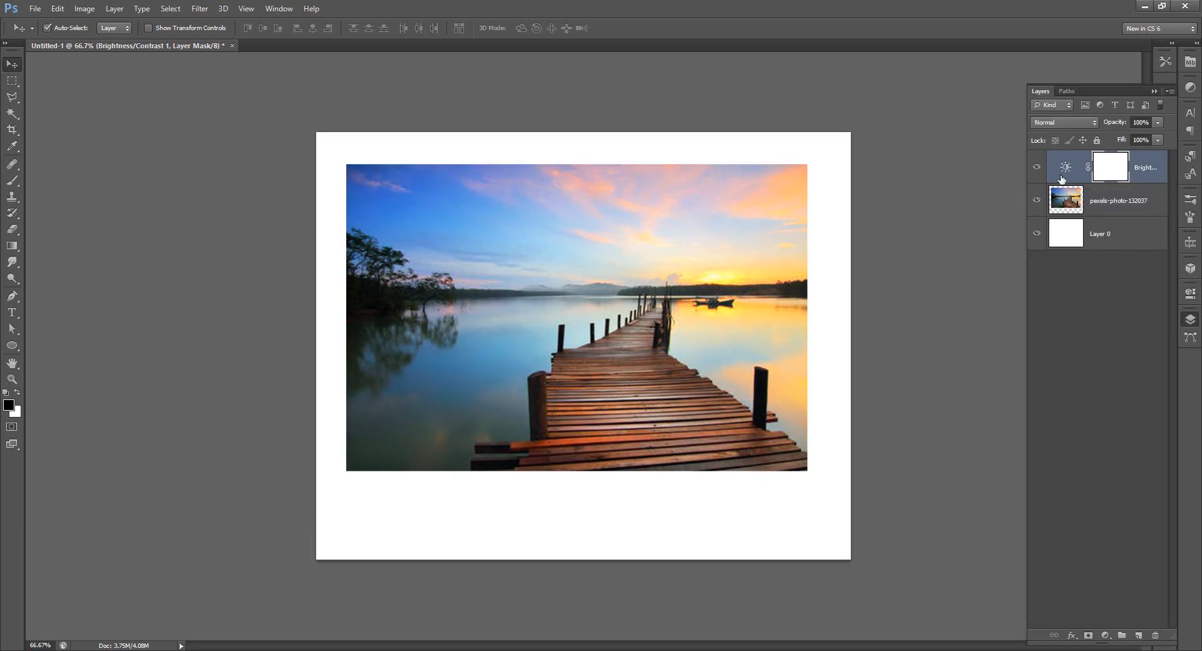
pyautogui.click(1037, 168)
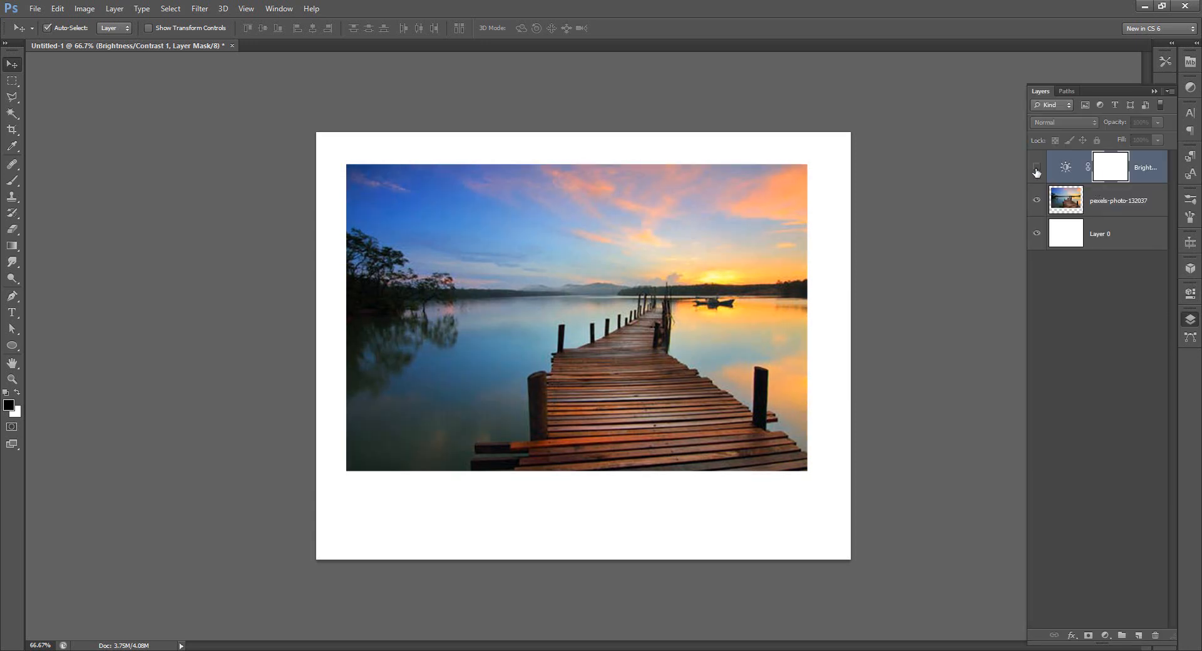
pyautogui.click(1036, 167)
# - Undock the Brightness/Contrast properties and set the brightness to 42, hiding and showing the adjustment layer to compare
pyautogui.doubleClick(1064, 167)
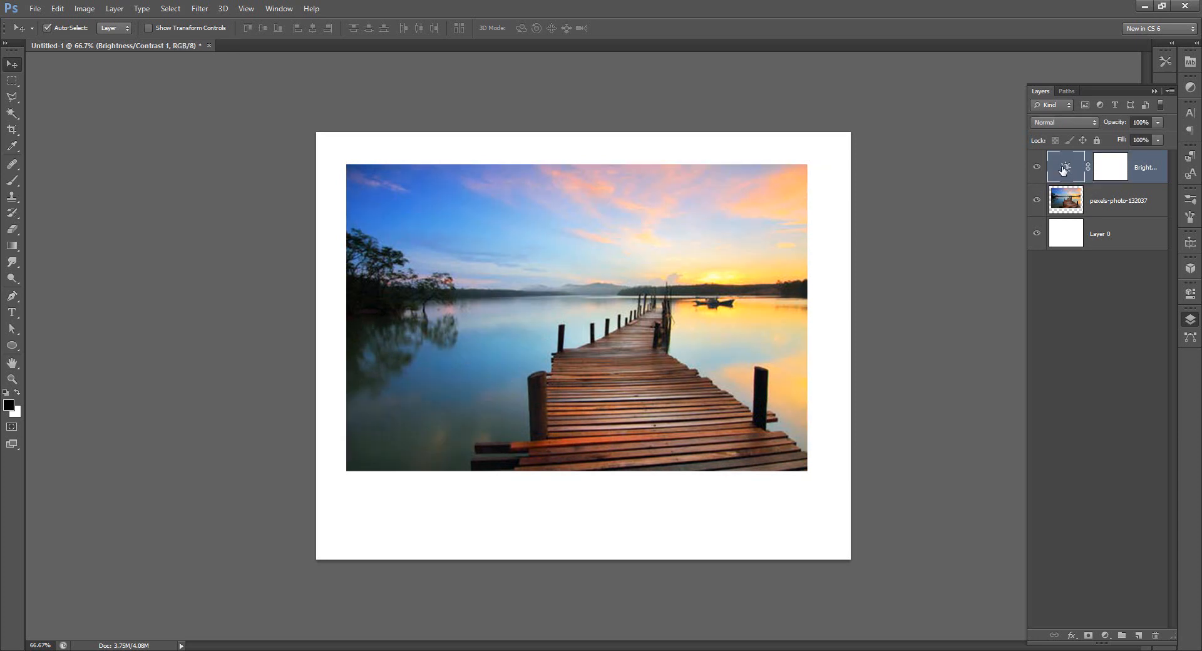
pyautogui.moveTo(1101, 356); pyautogui.dragTo(1085, 354)
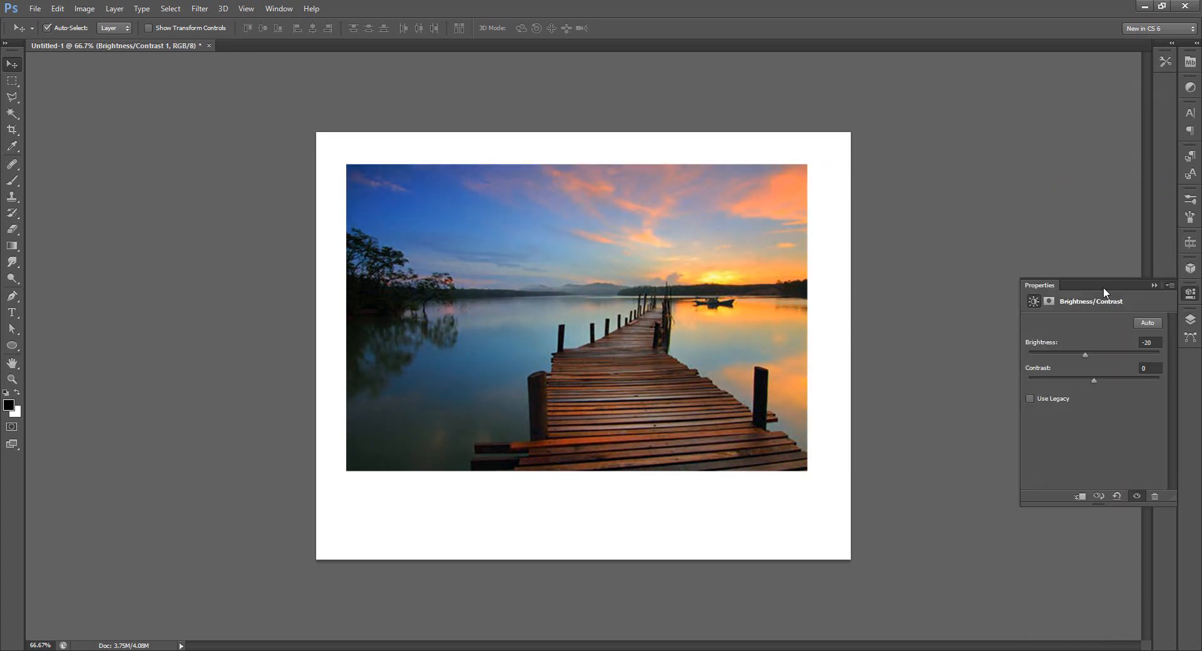
pyautogui.moveTo(1103, 287); pyautogui.dragTo(886, 77)
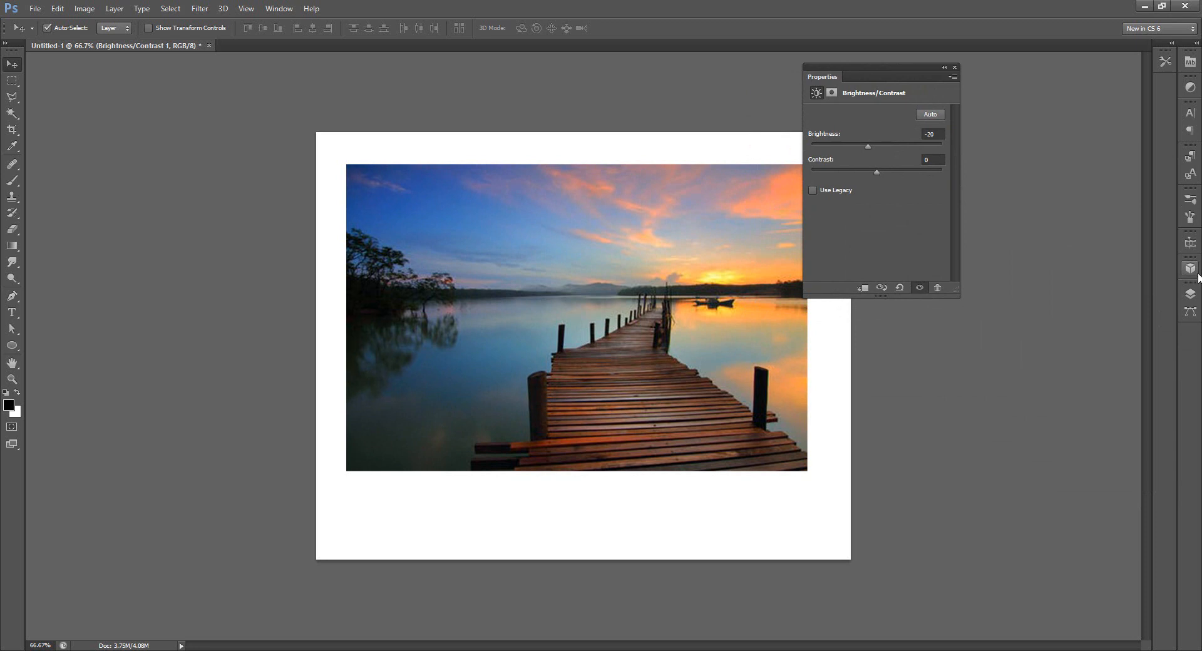
pyautogui.click(1190, 295)
pyautogui.moveTo(867, 146); pyautogui.dragTo(895, 148)
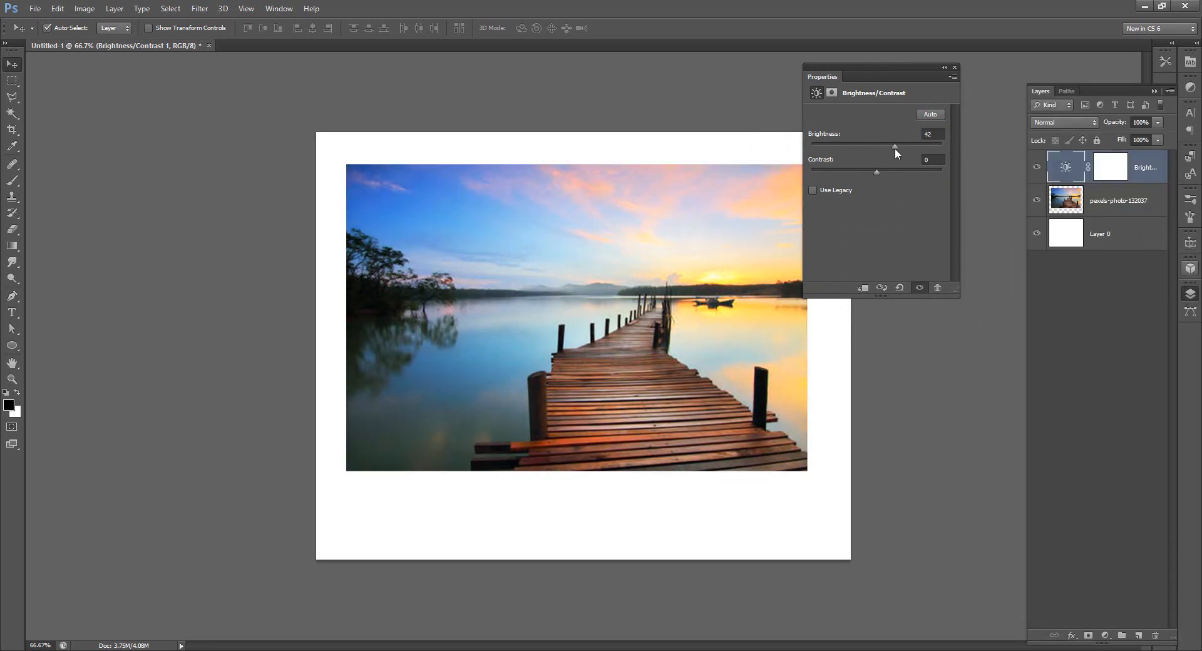
pyautogui.click(1037, 167)
pyautogui.click(1038, 168)
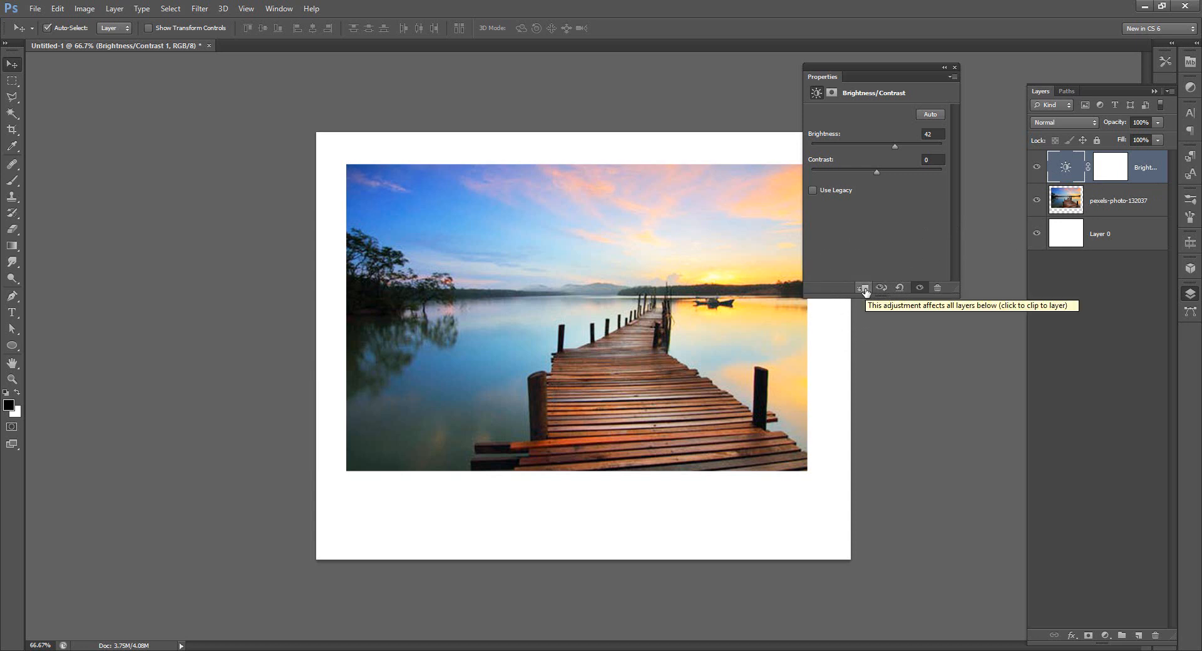
pyautogui.click(84, 9)
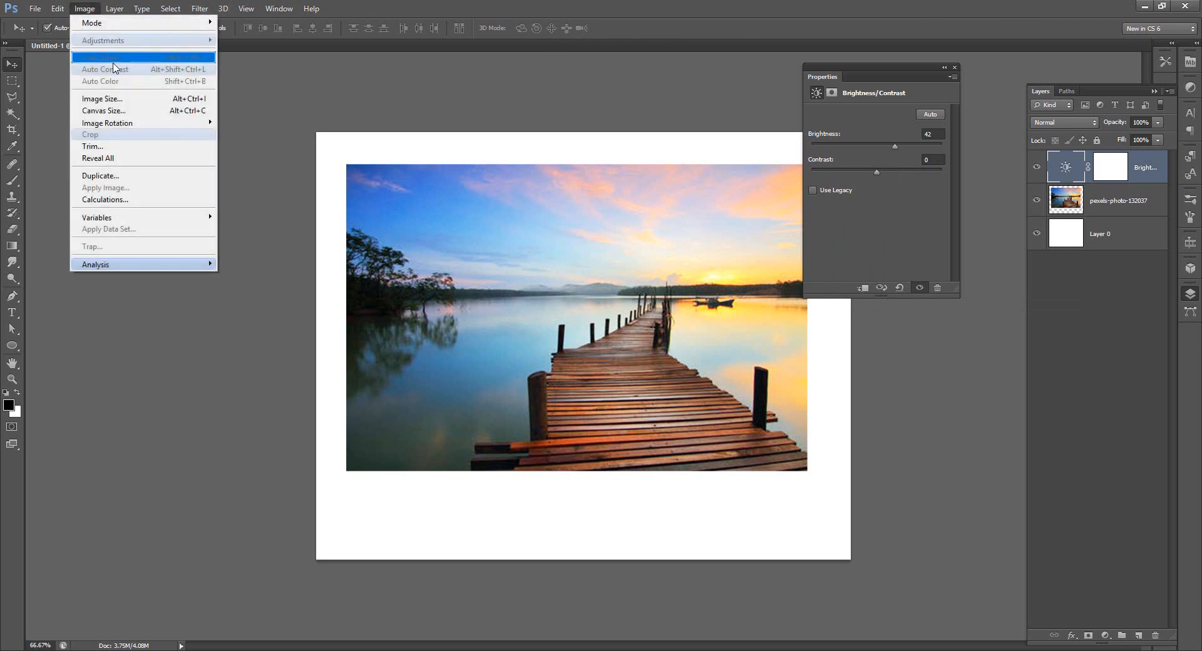
pyautogui.click(694, 126)
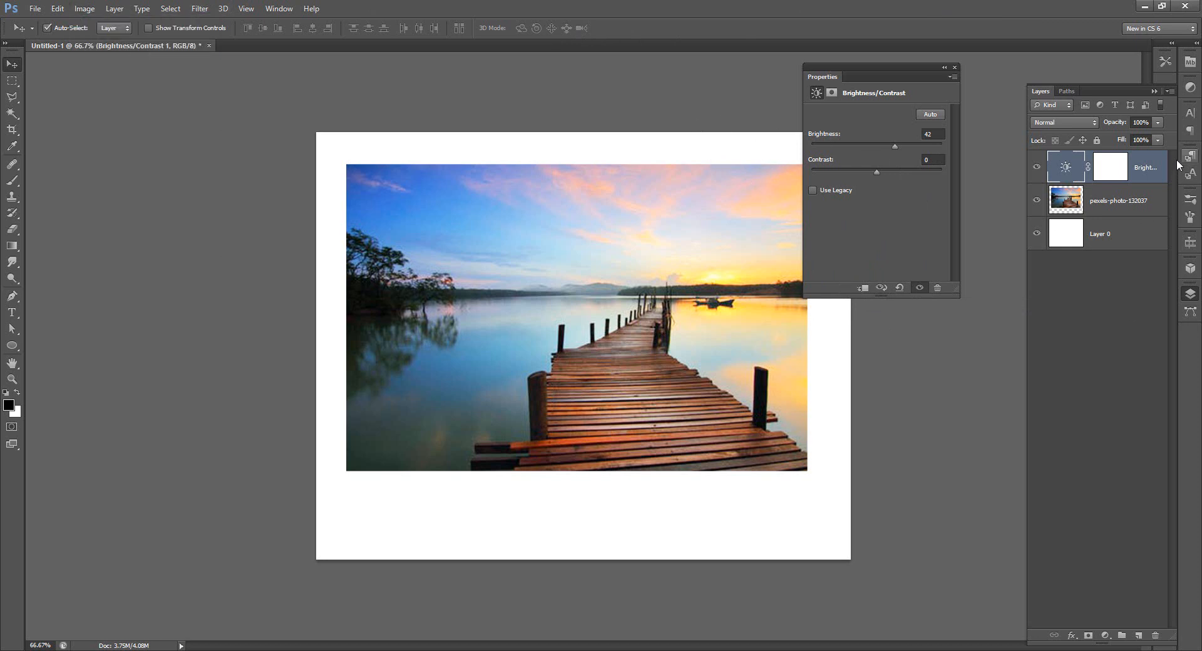
# - Delete the Brightness/Contrast adjustment layer together with its mask, and move the photo slightly down on the canvas
pyautogui.click(1086, 334)
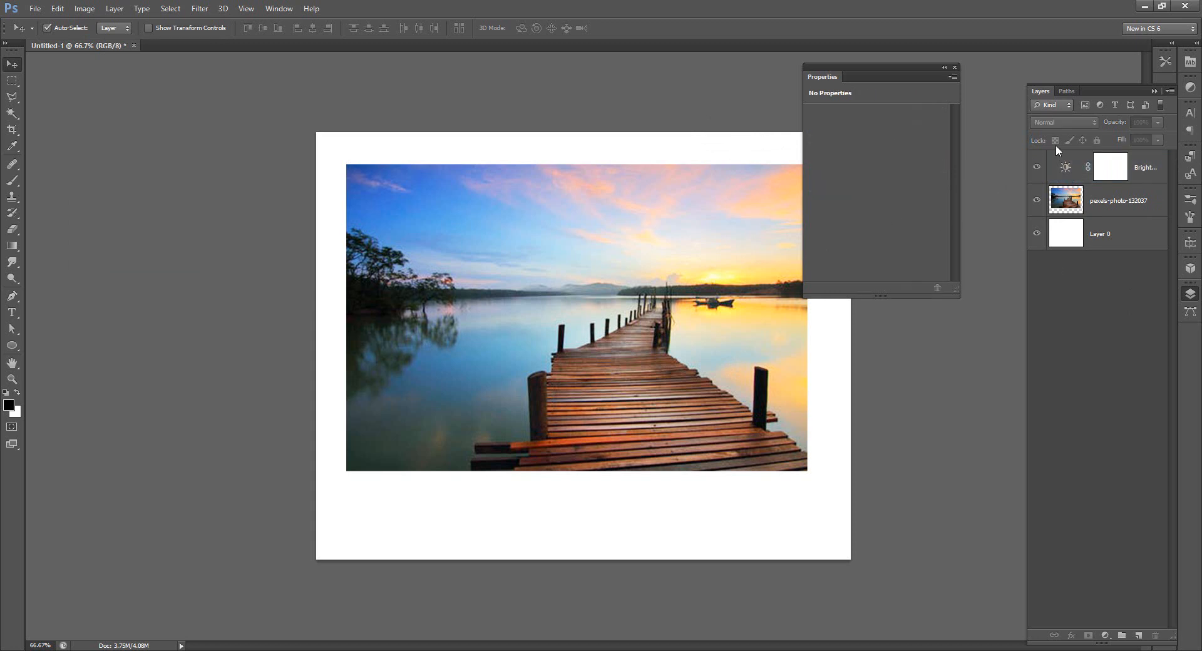
pyautogui.click(1059, 166)
pyautogui.moveTo(1151, 637); pyautogui.dragTo(1153, 636)
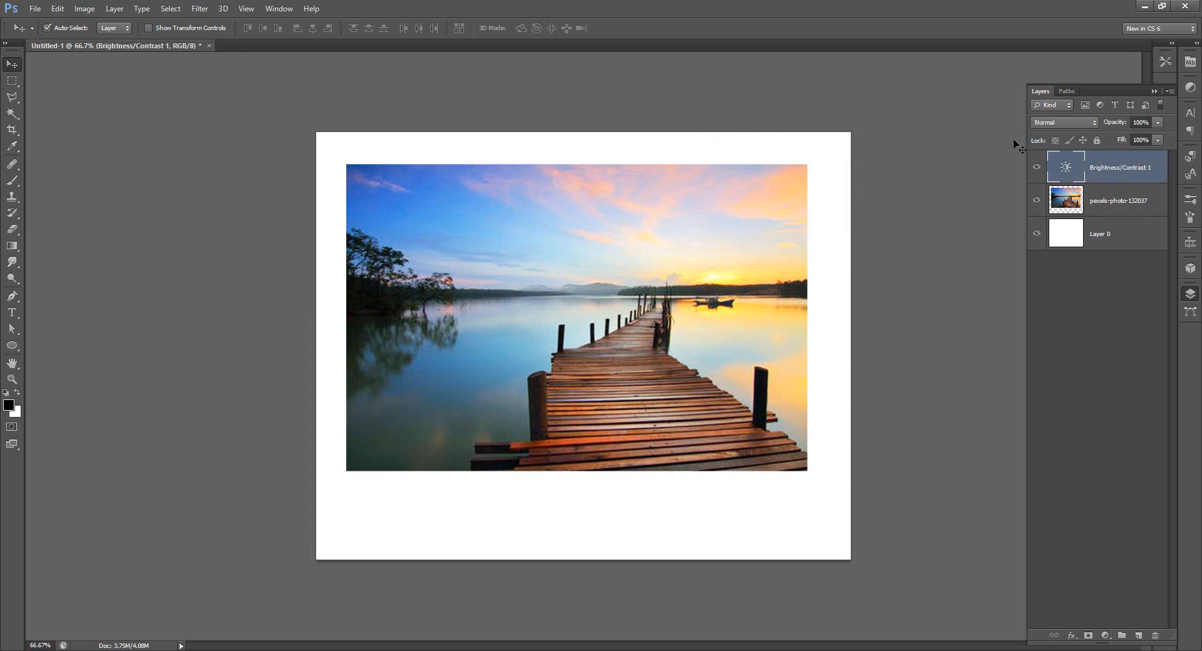
pyautogui.press('Delete')
pyautogui.moveTo(584, 279); pyautogui.dragTo(583, 298)
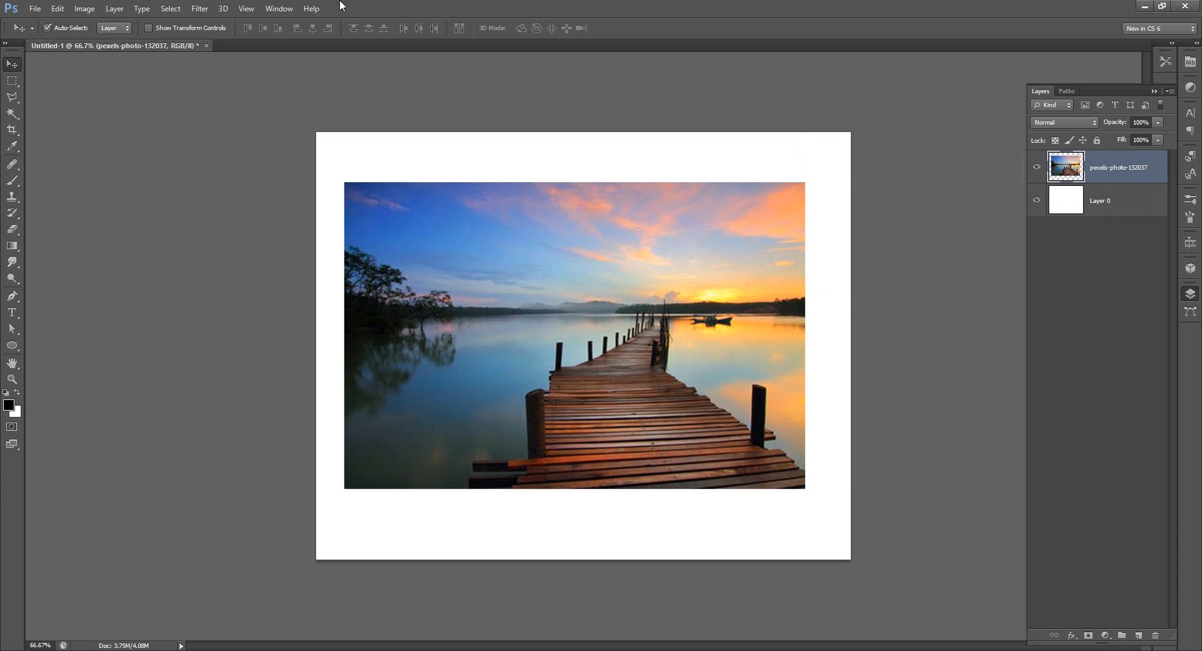
# - Try a Gaussian Blur on the photo layer and discard it
pyautogui.click(201, 9)
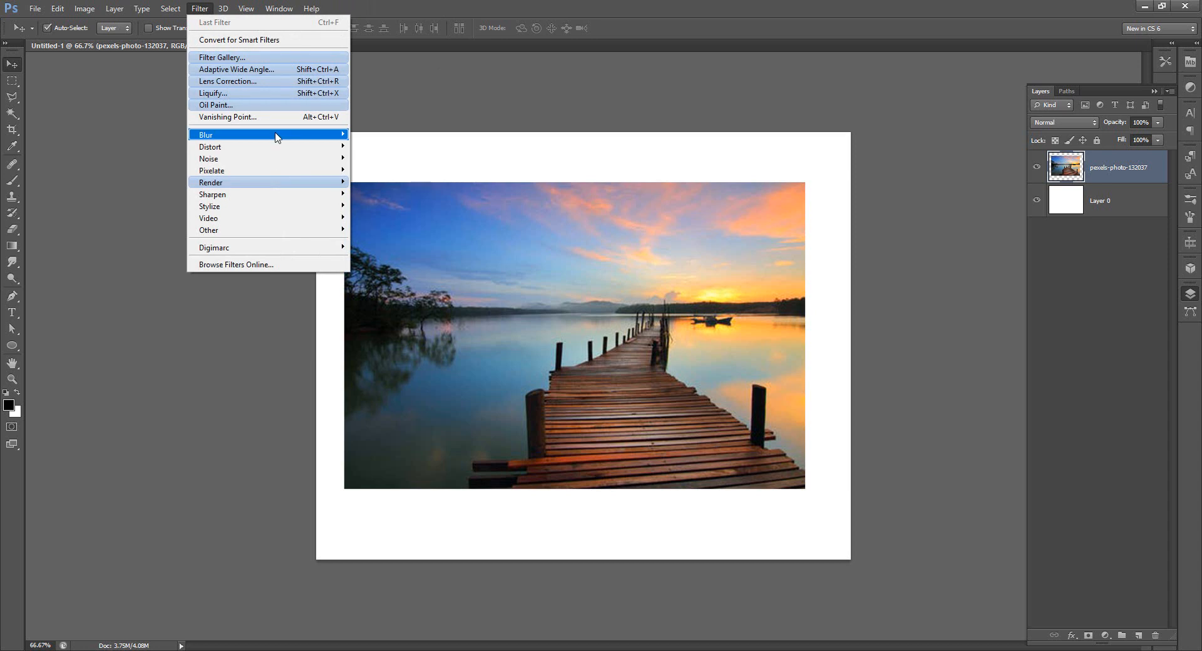
pyautogui.moveTo(276, 137)
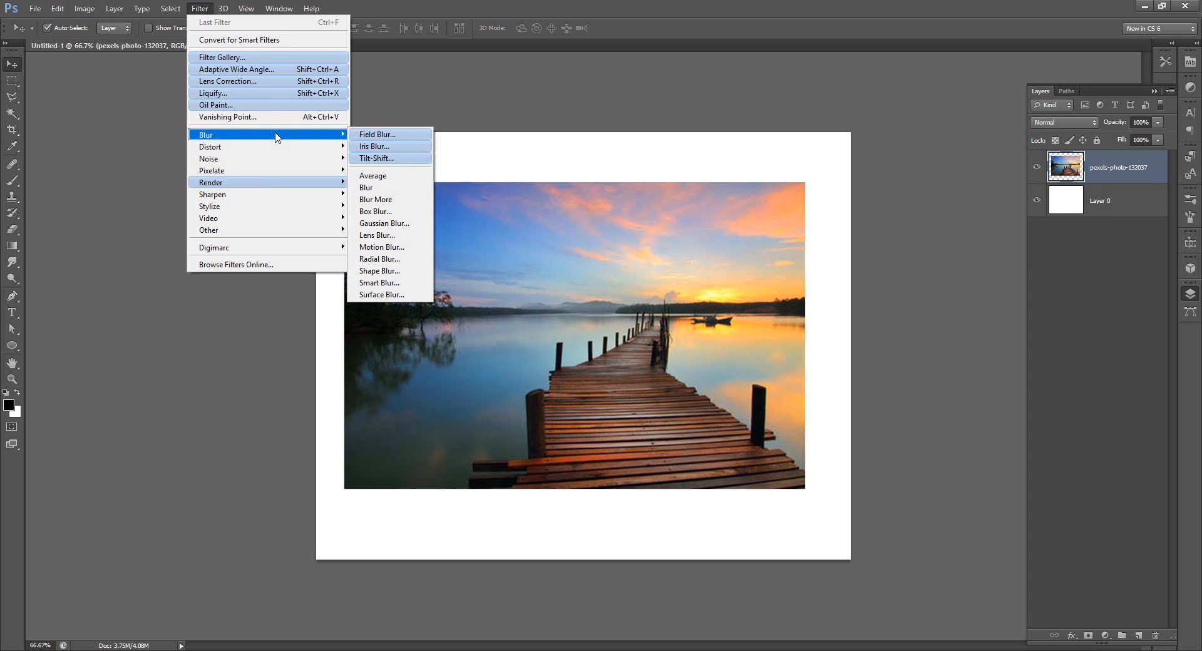
pyautogui.click(384, 223)
pyautogui.moveTo(800, 506); pyautogui.dragTo(759, 512)
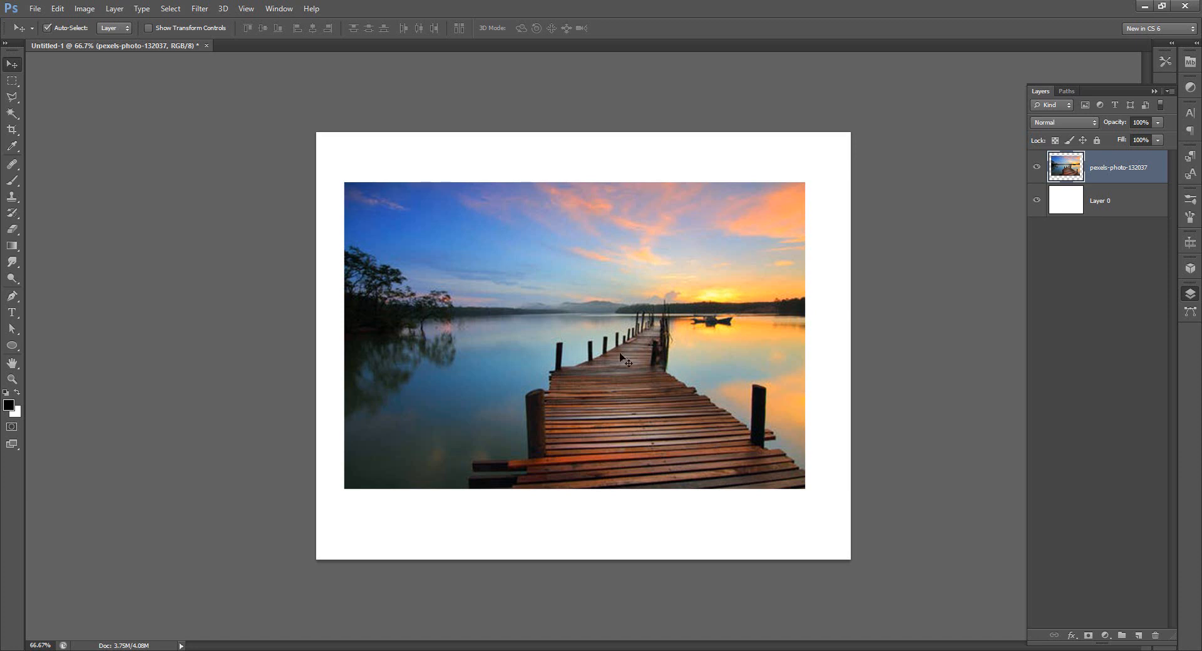
# - Free-transform the photo to about 128% width and 174% height, positioned so it covers the whole canvas
pyautogui.hotkey('ctrl', 't')
pyautogui.moveTo(656, 348); pyautogui.dragTo(610, 258)
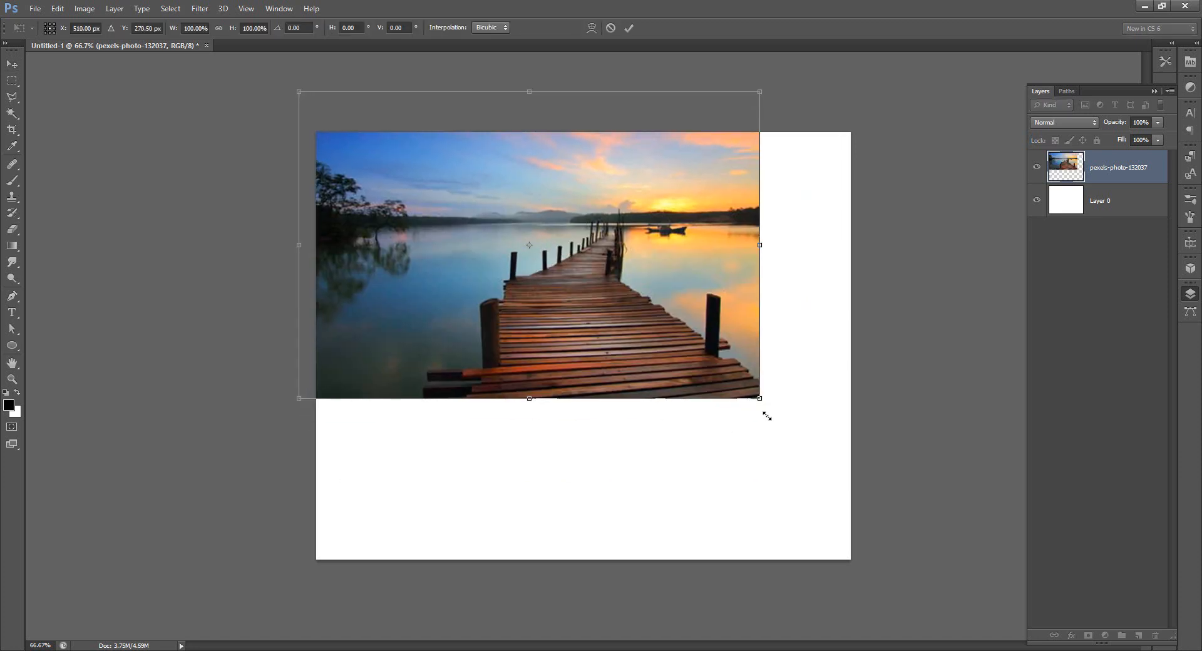
pyautogui.moveTo(768, 413); pyautogui.dragTo(882, 616)
pyautogui.moveTo(717, 383); pyautogui.dragTo(640, 363)
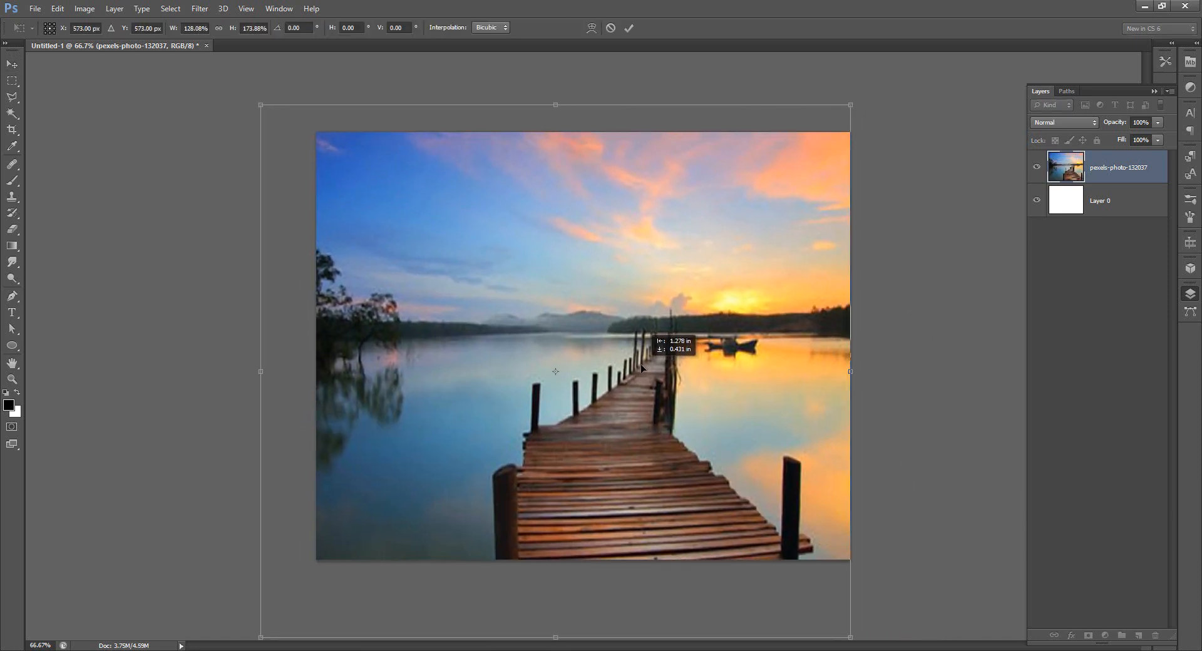
pyautogui.press('Return')
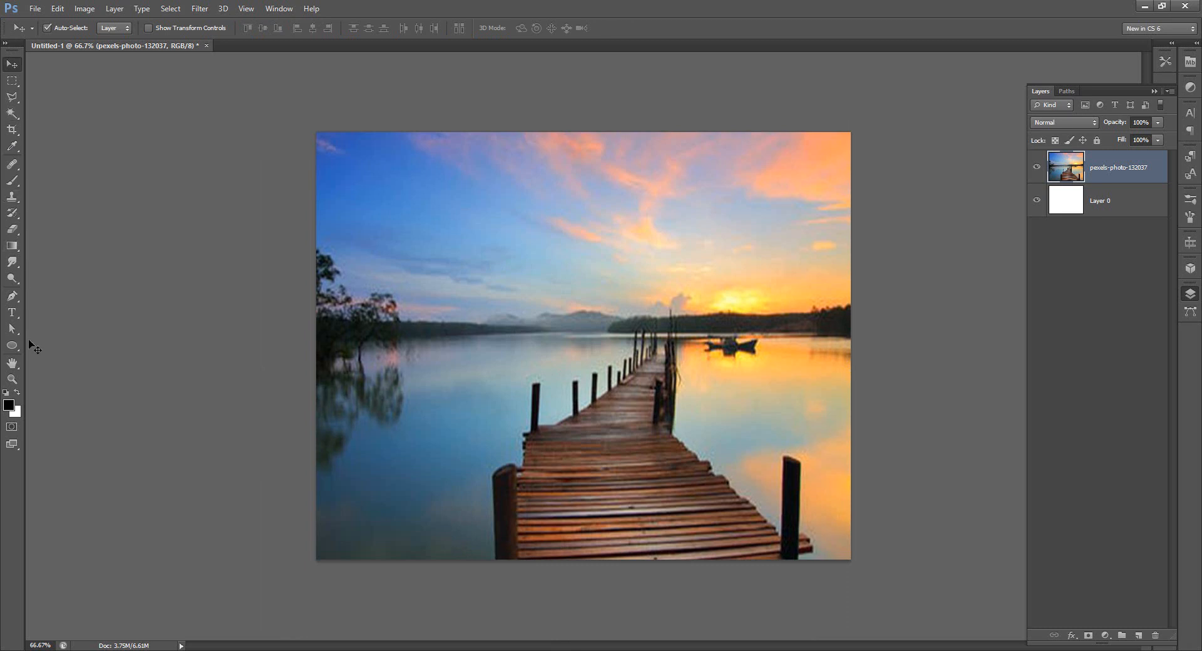
# - Add the white text "Professor Vfx" above the photo and position it across the sky
pyautogui.click(12, 312)
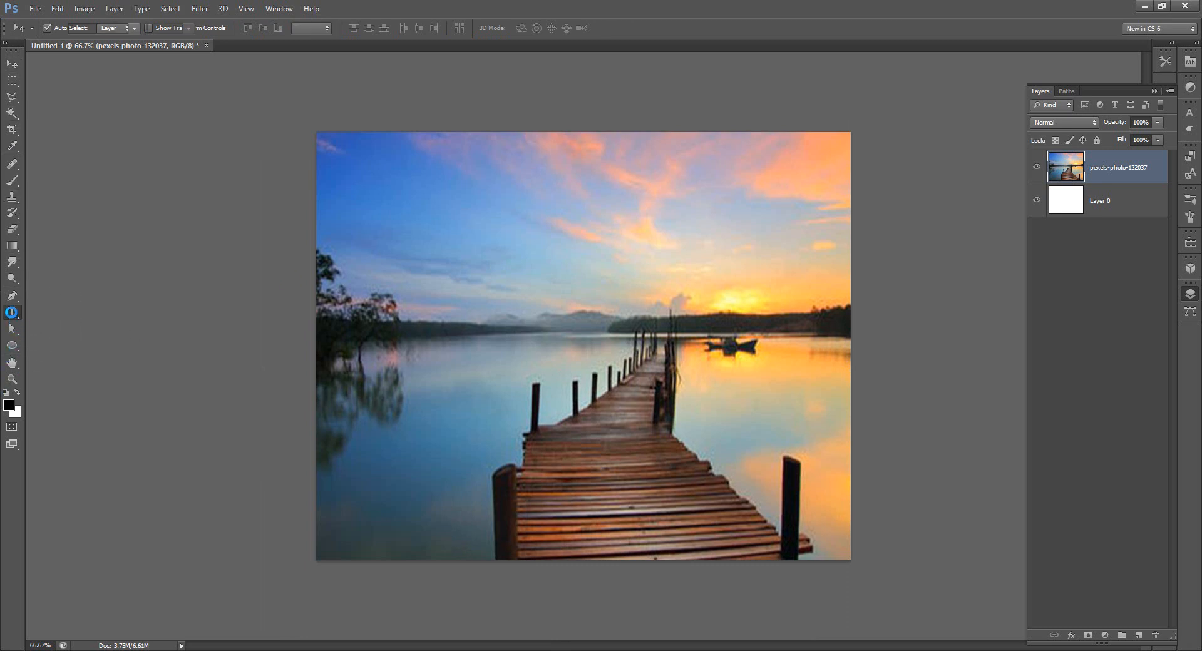
pyautogui.click(406, 198)
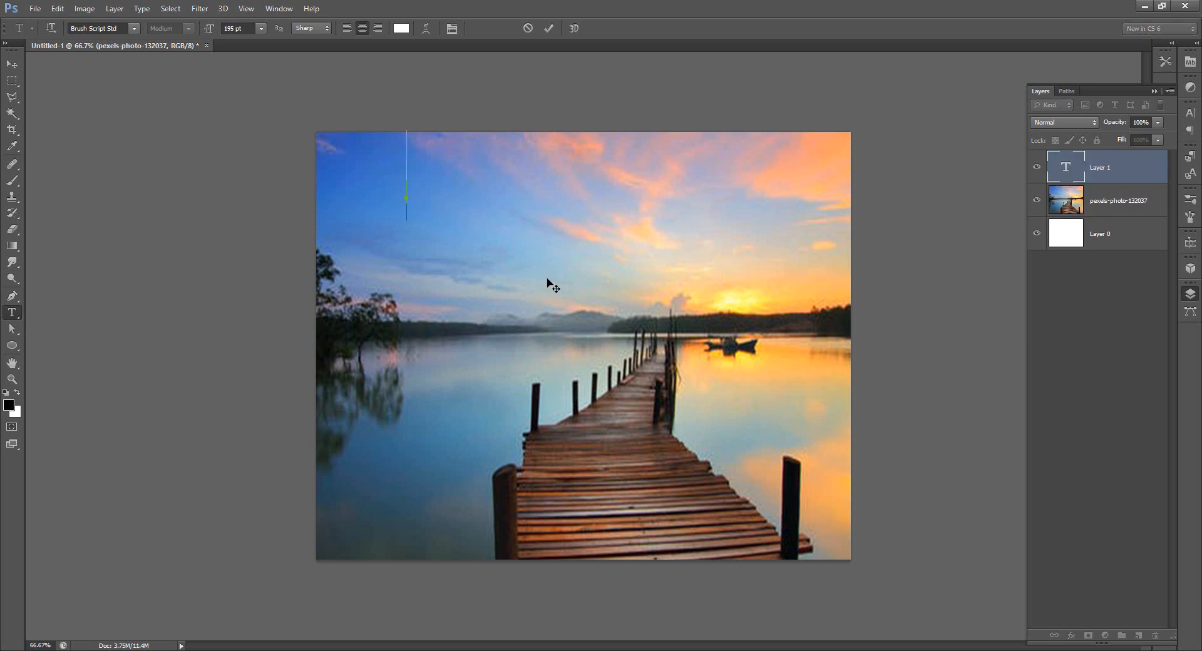
pyautogui.write('Profess')
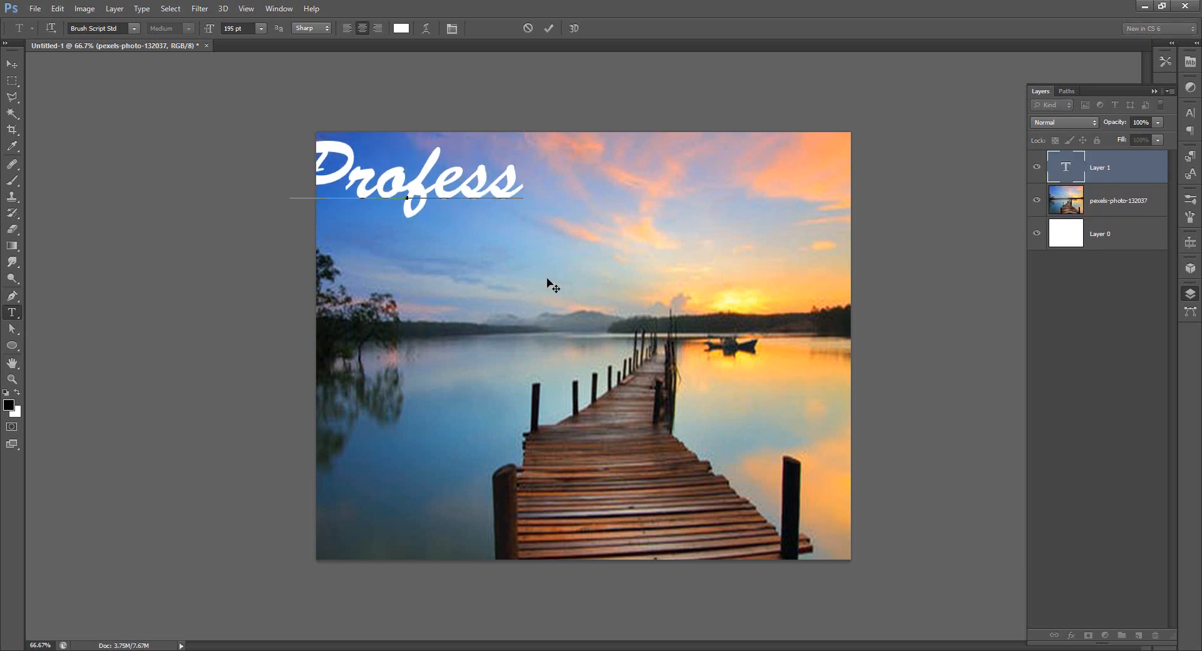
pyautogui.write('or Vfx')
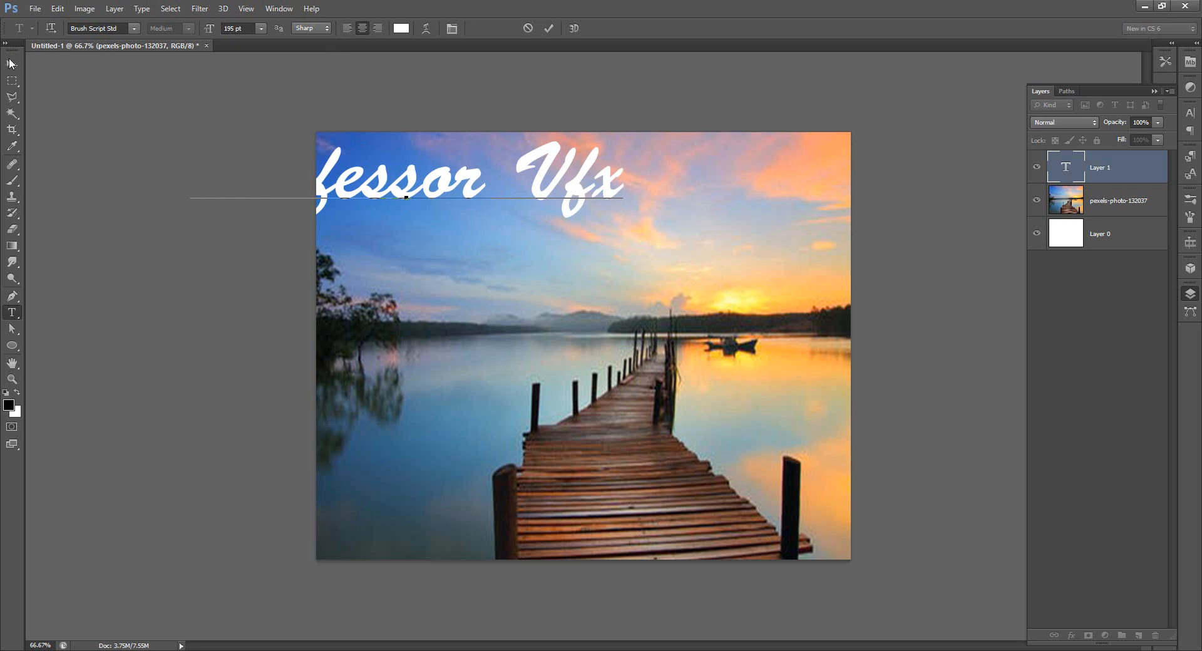
pyautogui.click(12, 63)
pyautogui.moveTo(573, 191); pyautogui.dragTo(734, 214)
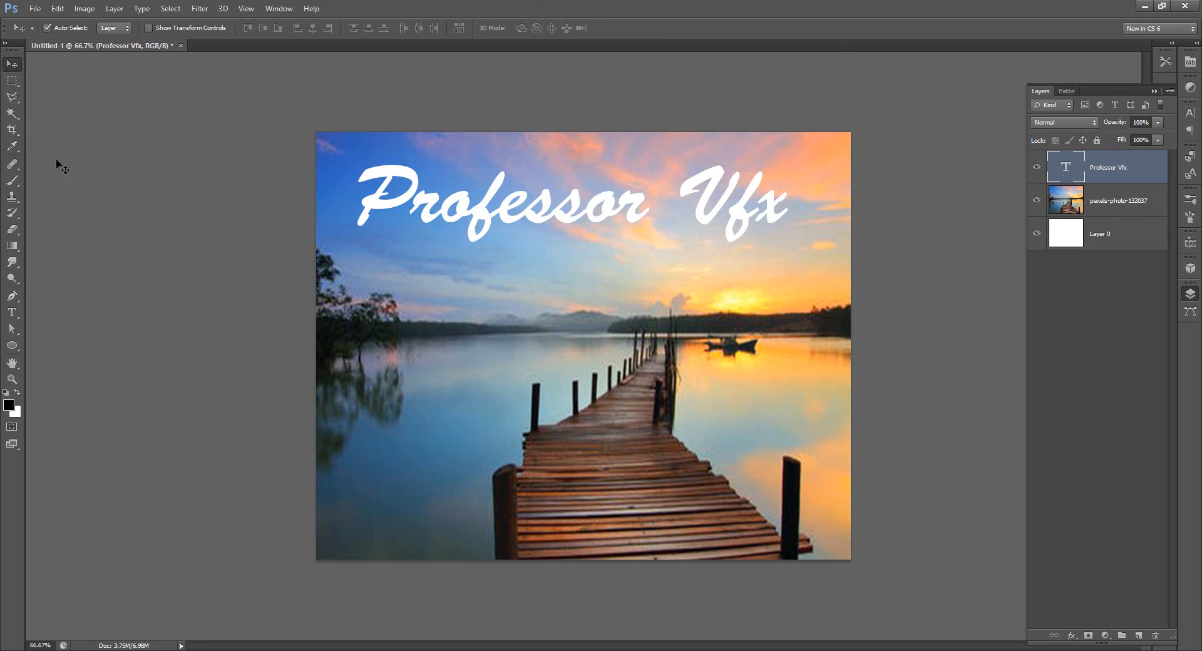
# - Try Cooper Std on the title text, set its font to Hobo Std, and move it slightly down
pyautogui.click(13, 312)
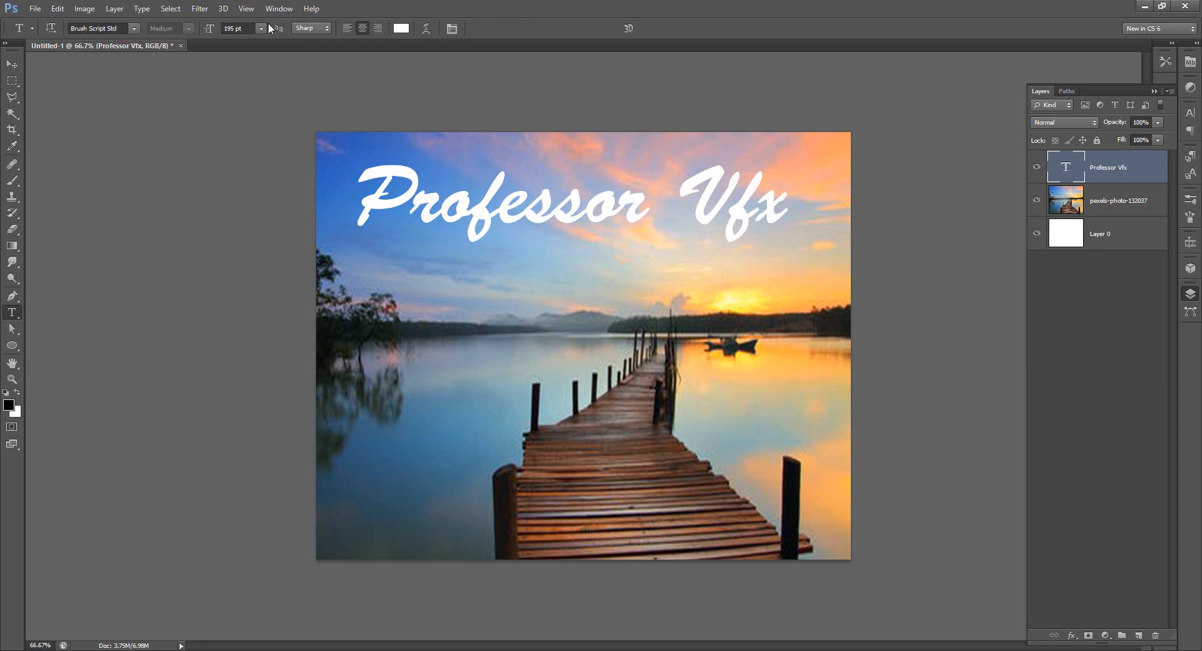
pyautogui.click(132, 28)
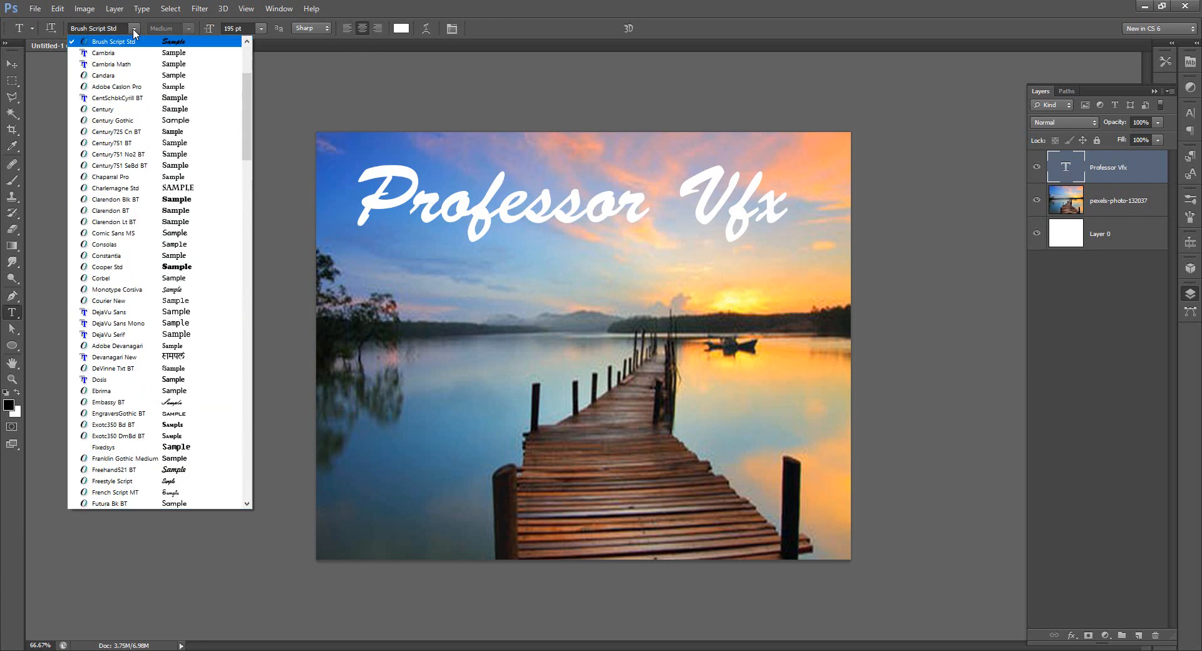
pyautogui.click(190, 263)
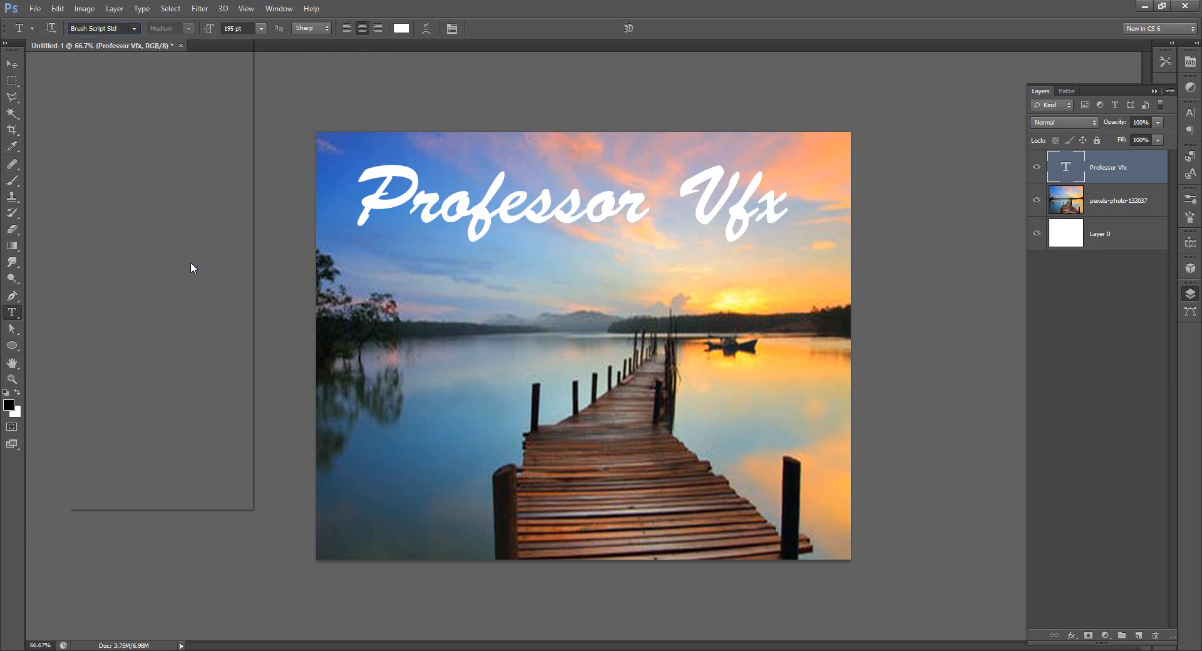
pyautogui.click(134, 28)
pyautogui.scroll(-3, 178, 343)
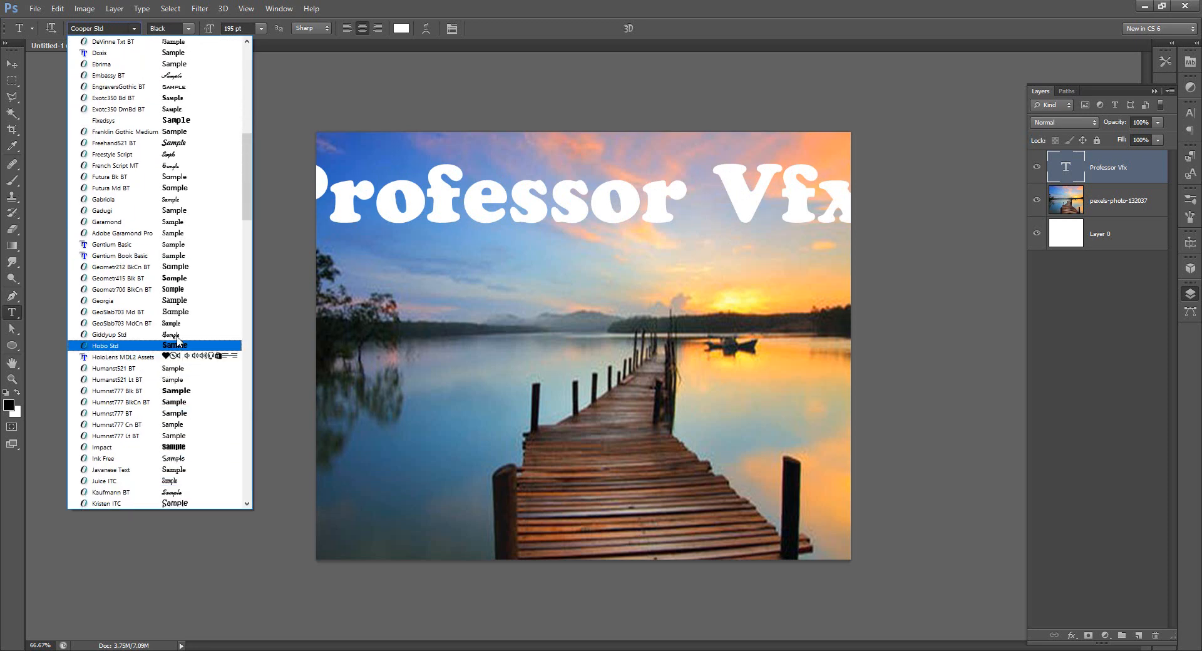
pyautogui.click(176, 346)
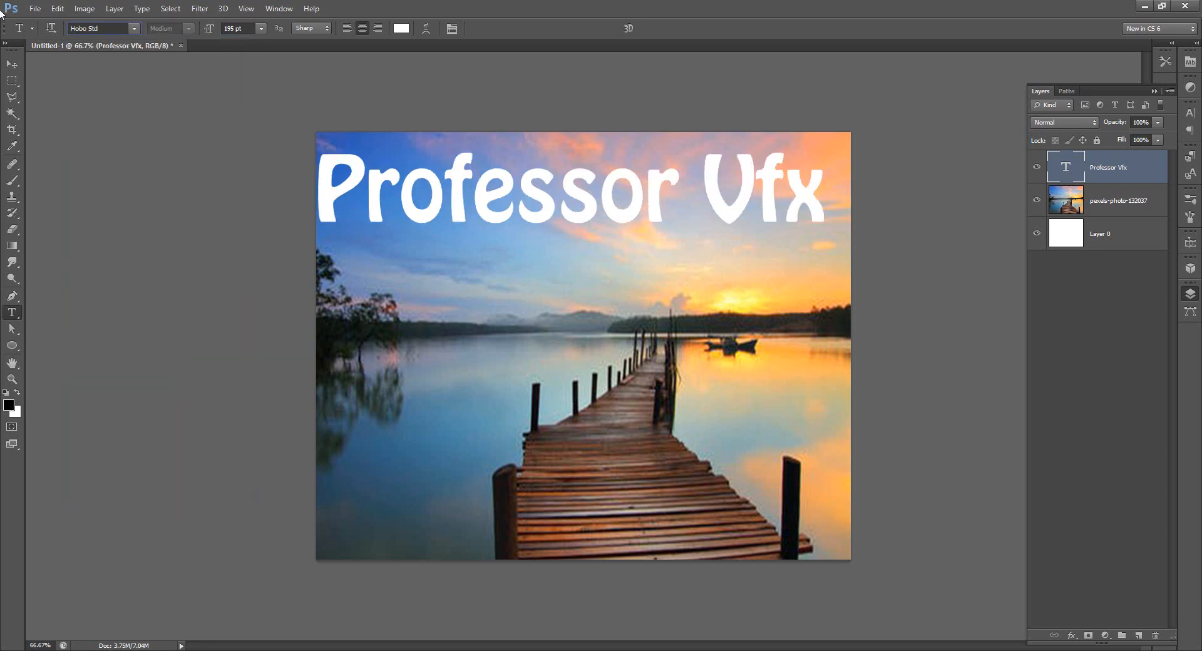
pyautogui.click(12, 64)
pyautogui.moveTo(587, 211); pyautogui.dragTo(589, 221)
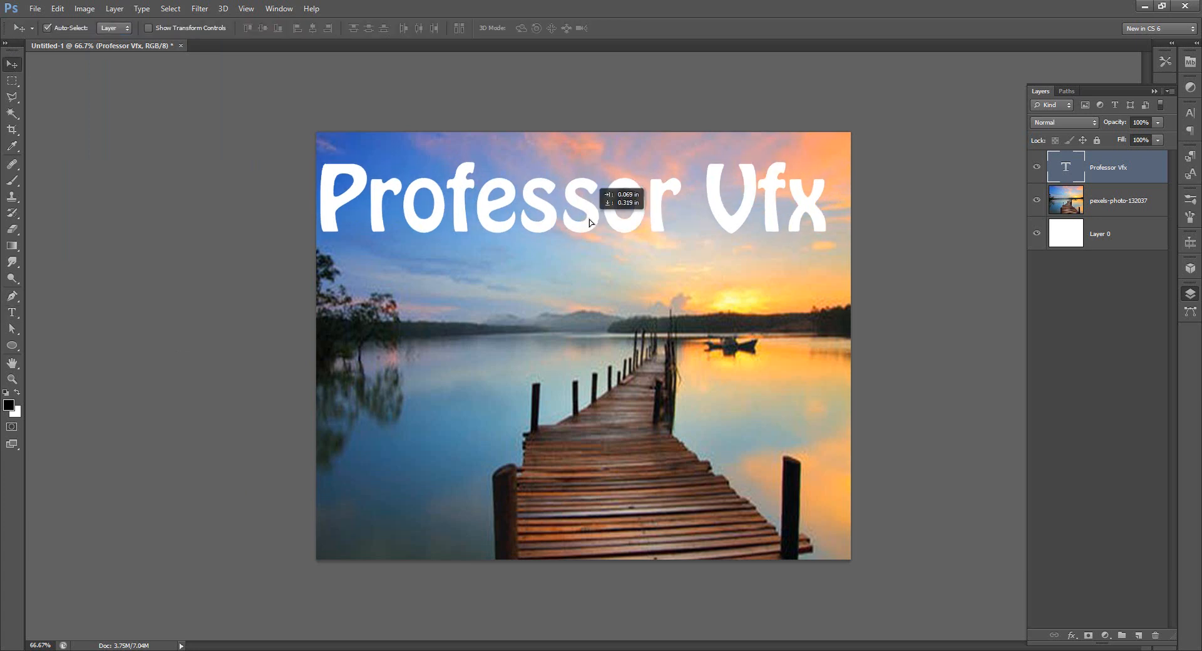
# - Try smaller sizes for the title text, set it to 111 pt, and move it slightly lower in the sky
pyautogui.click(12, 311)
pyautogui.click(261, 28)
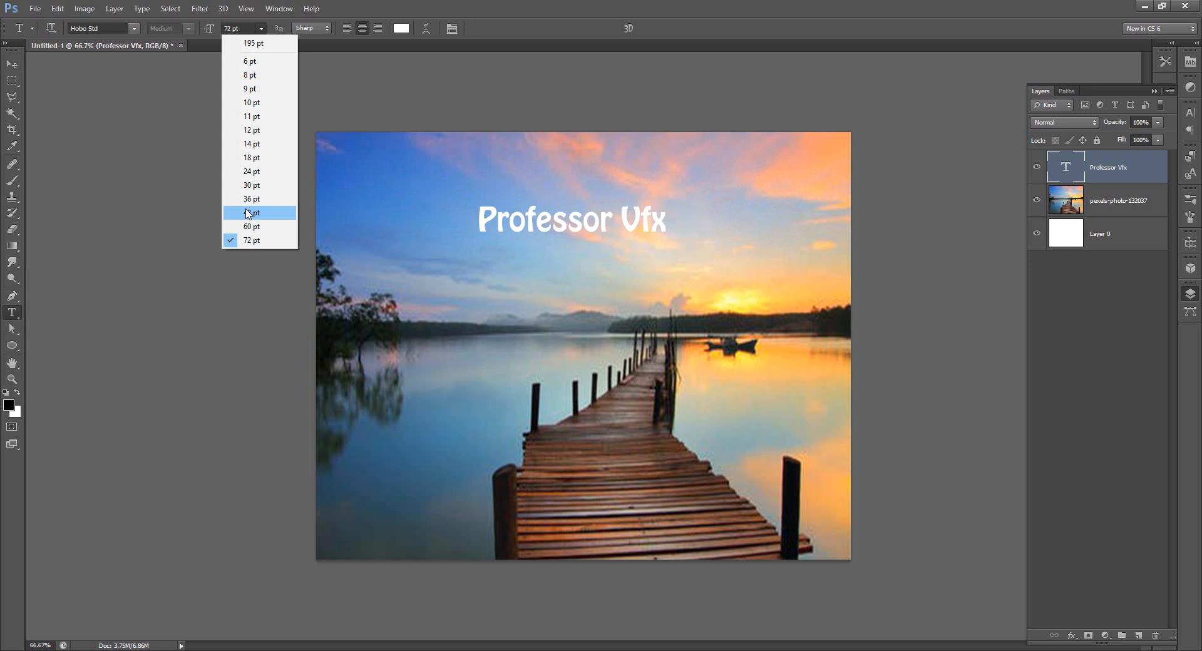
pyautogui.click(249, 214)
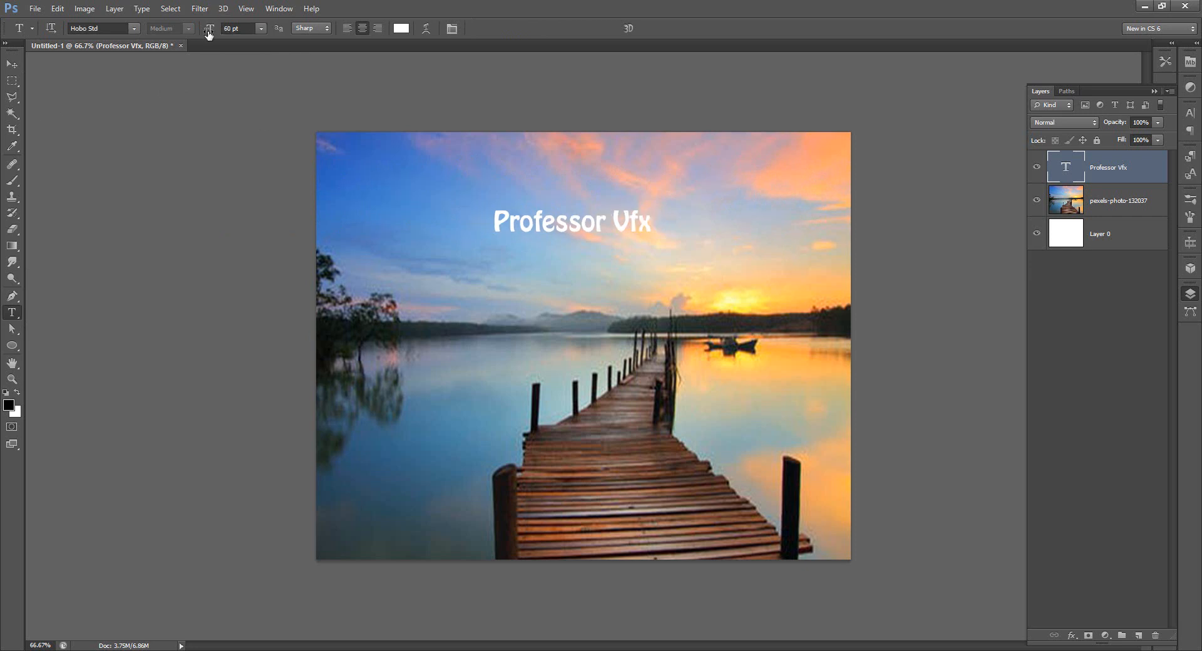
pyautogui.moveTo(210, 35); pyautogui.dragTo(220, 35)
pyautogui.click(12, 63)
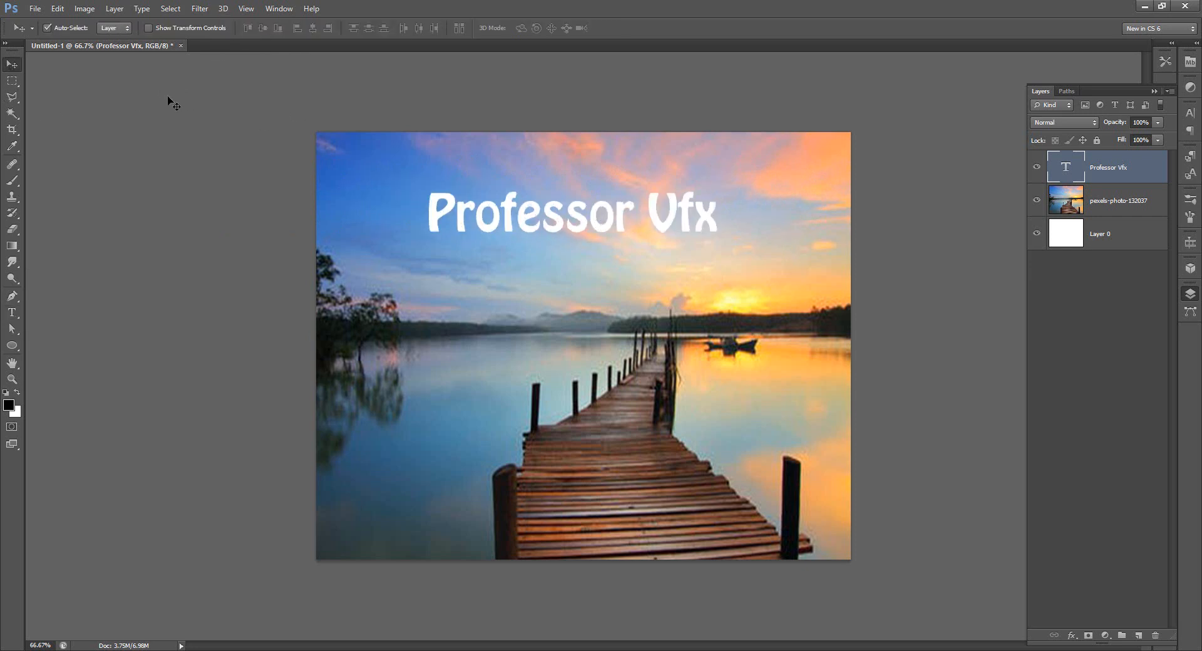
pyautogui.moveTo(563, 213); pyautogui.dragTo(556, 222)
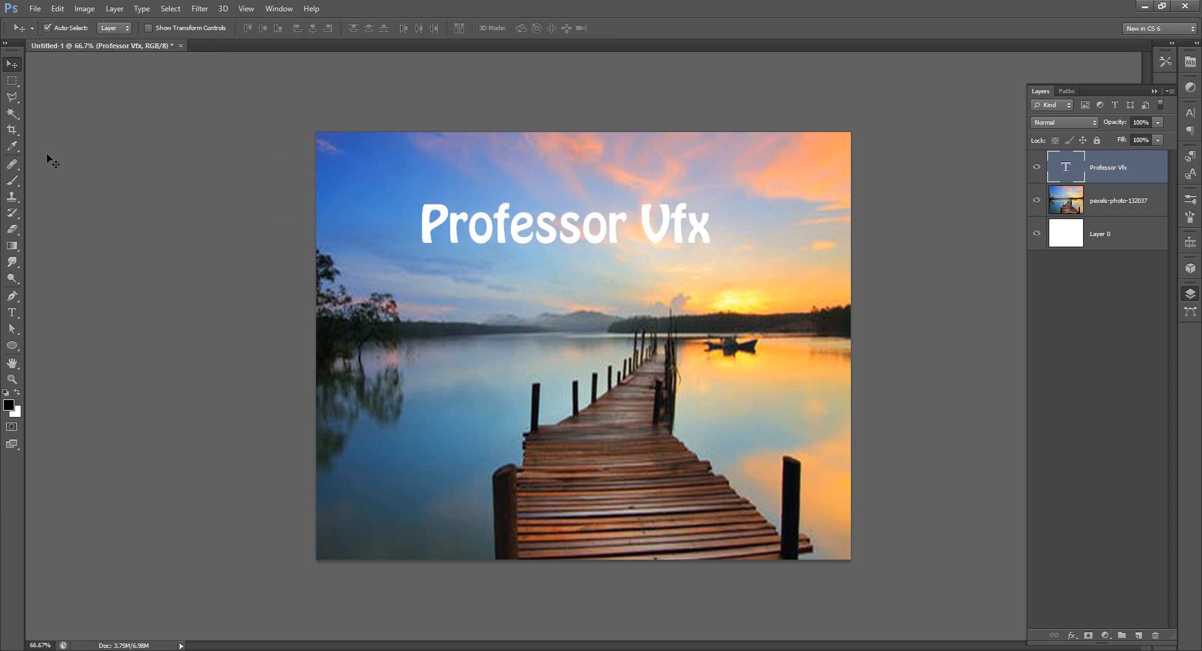
# - Add an outside Stroke layer style to the title text with a bright cyan color and a thicker outline
pyautogui.click(12, 311)
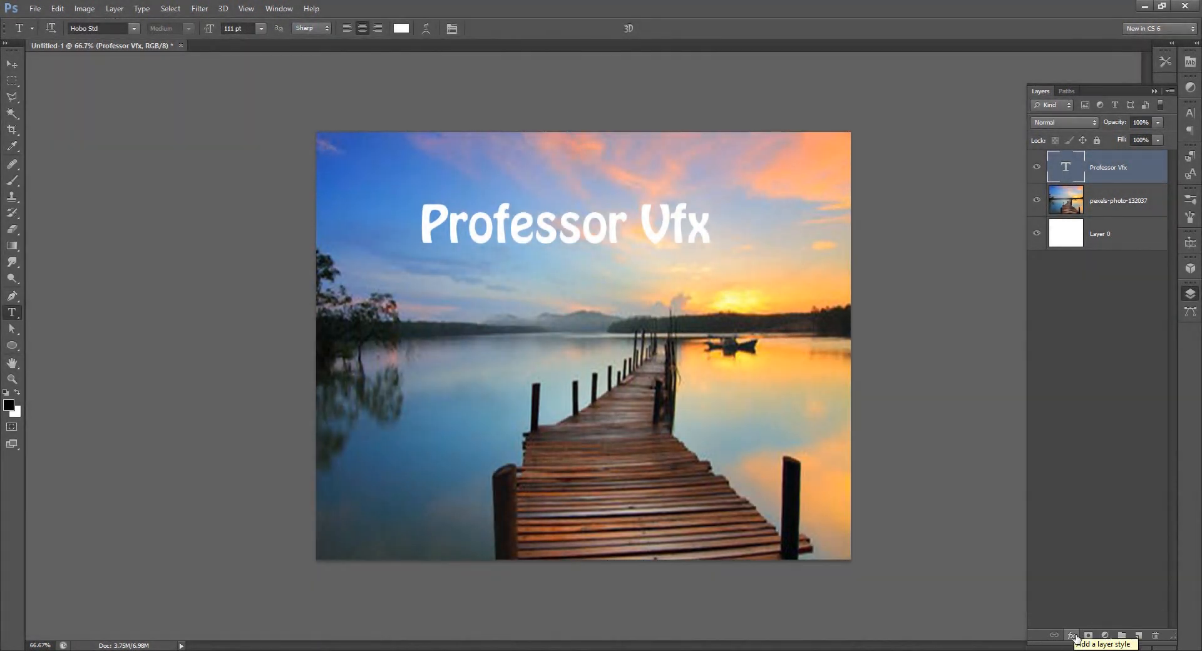
pyautogui.click(1072, 635)
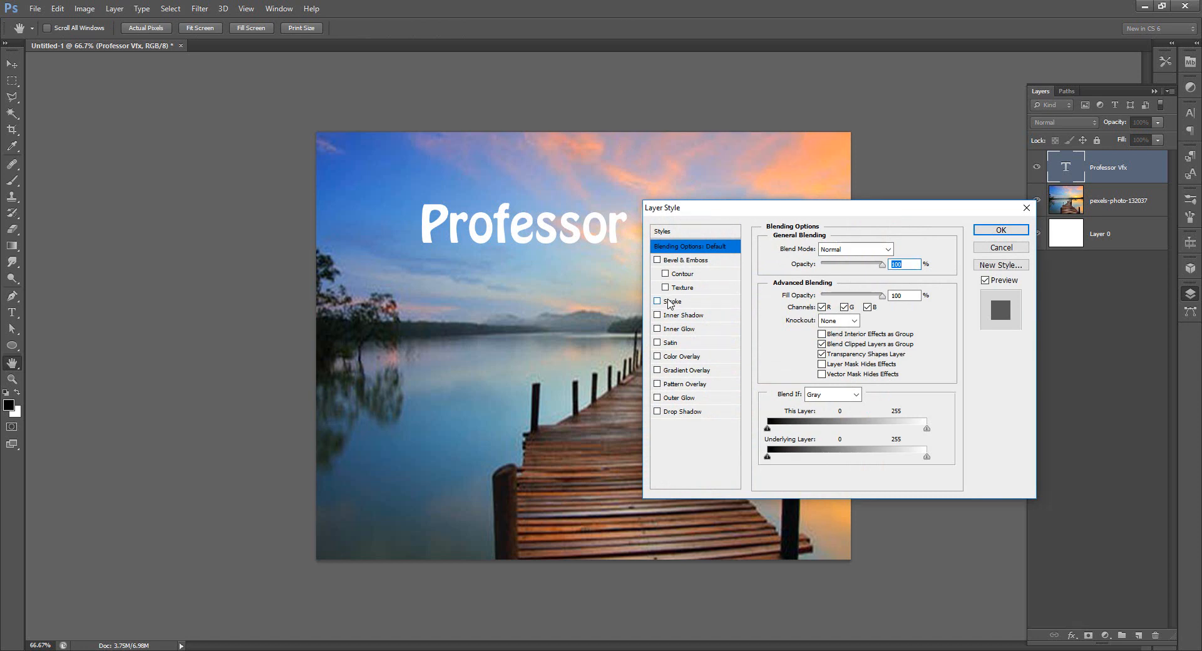
pyautogui.click(659, 302)
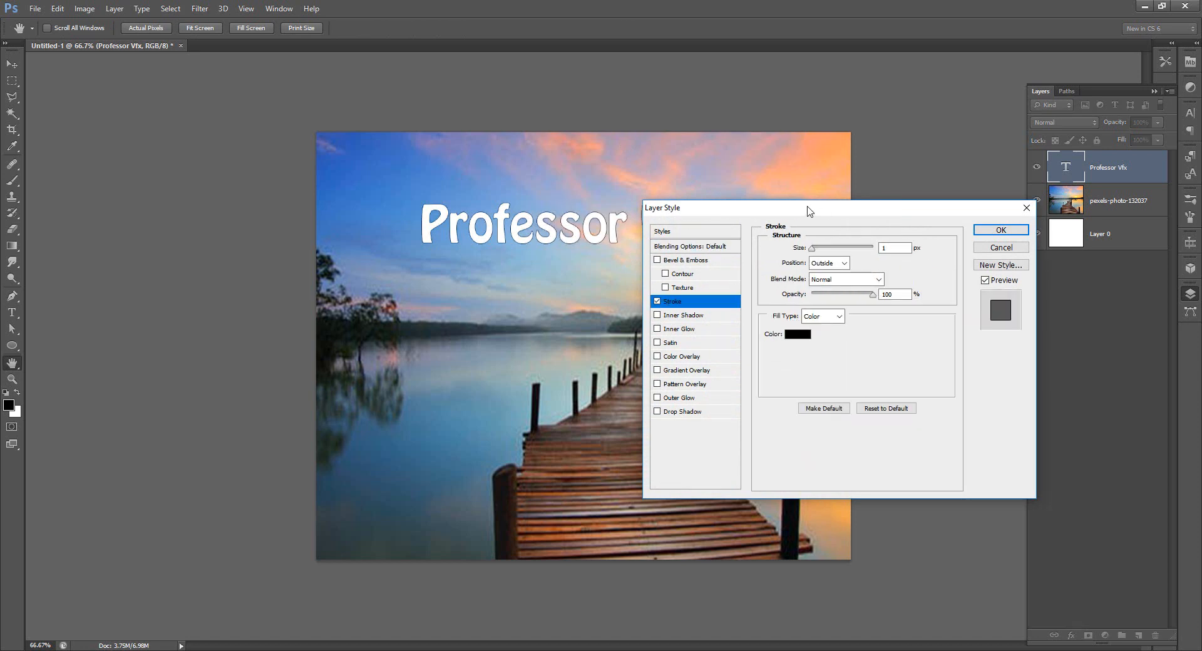
pyautogui.moveTo(808, 207)
pyautogui.mouseDown()
pyautogui.moveTo(880, 199)
pyautogui.moveTo(946, 170)
pyautogui.mouseUp()
pyautogui.click(870, 328)
pyautogui.click(1024, 183)
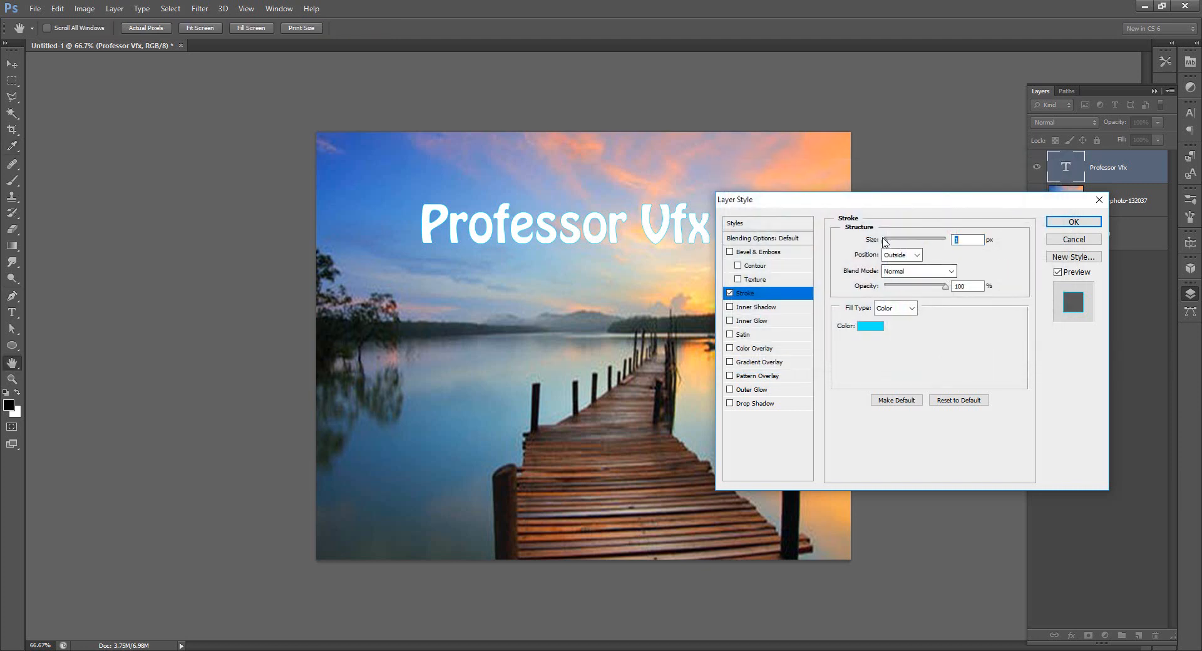
pyautogui.moveTo(886, 239)
pyautogui.mouseDown()
pyautogui.moveTo(904, 243)
pyautogui.moveTo(887, 241)
pyautogui.mouseUp()
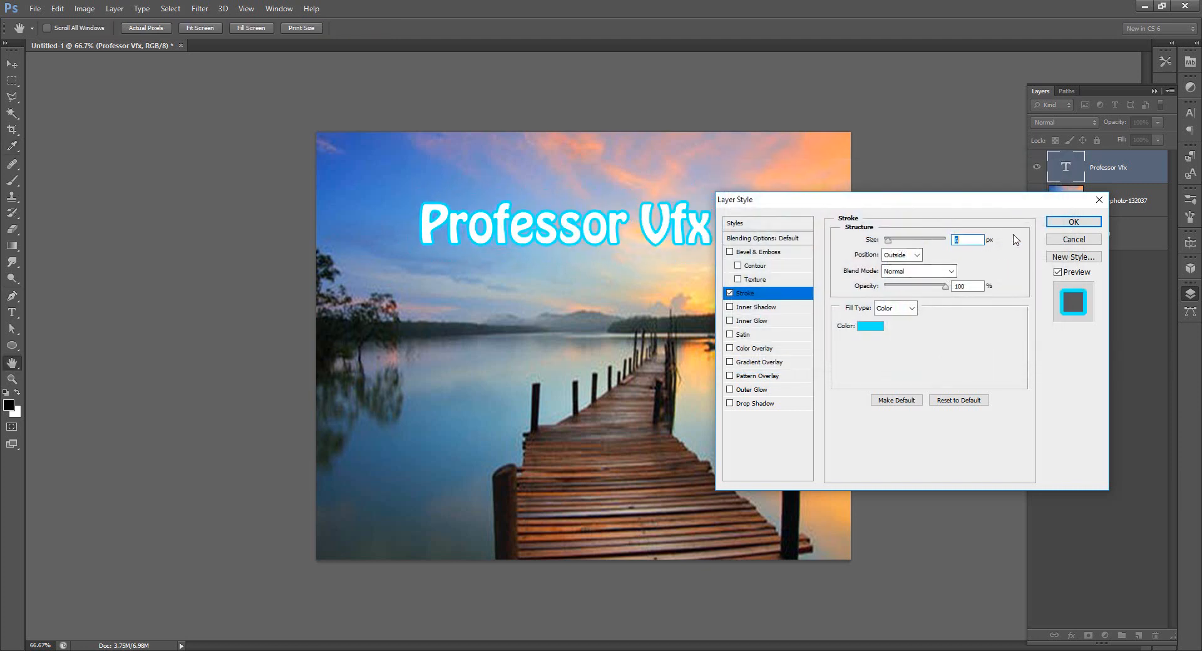
pyautogui.click(1072, 222)
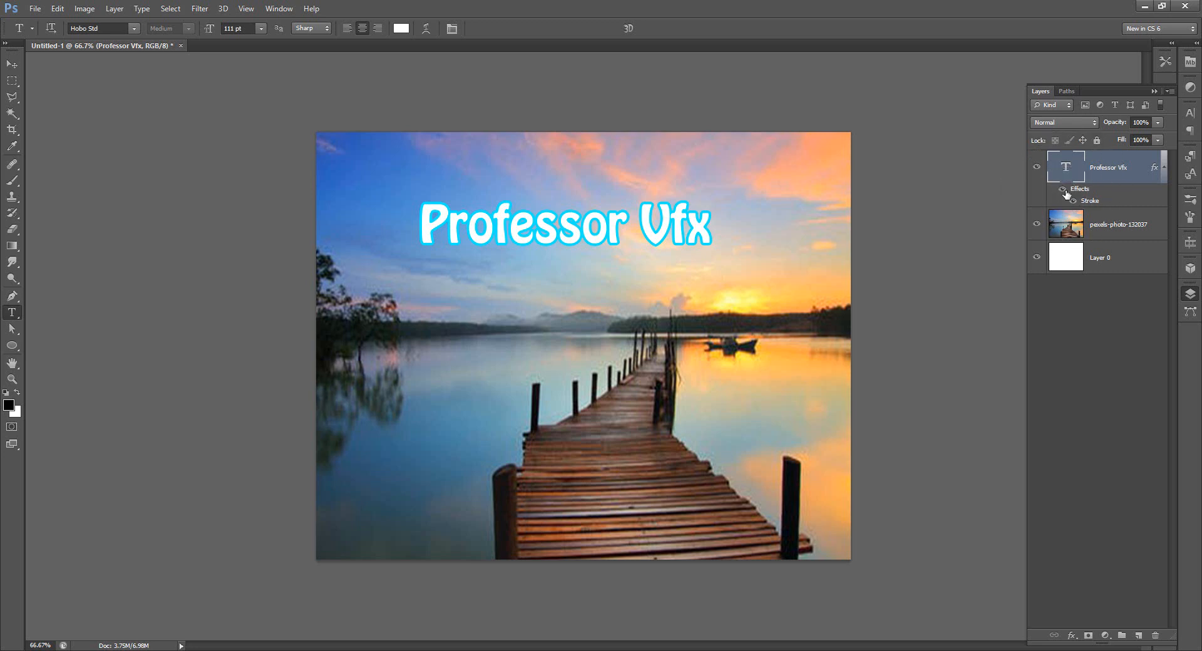
# - Hide and show the title layer's effects to compare the text with and without its stroke
pyautogui.click(1062, 189)
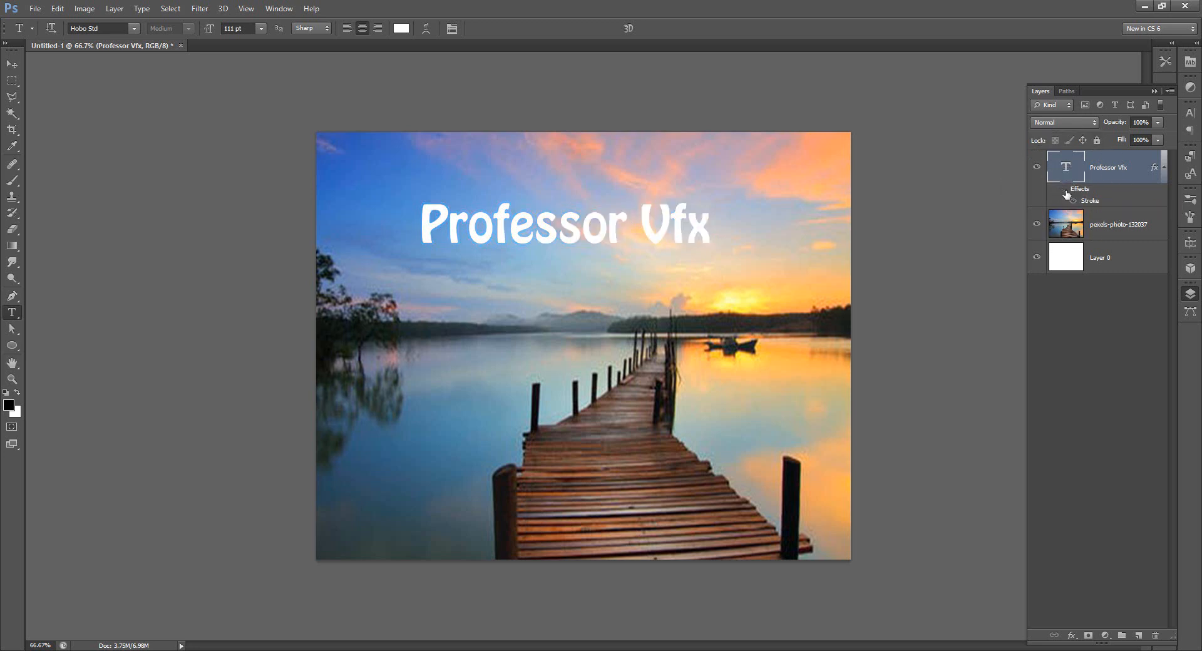
pyautogui.click(1063, 190)
pyautogui.click(1063, 190)
pyautogui.click(1063, 190)
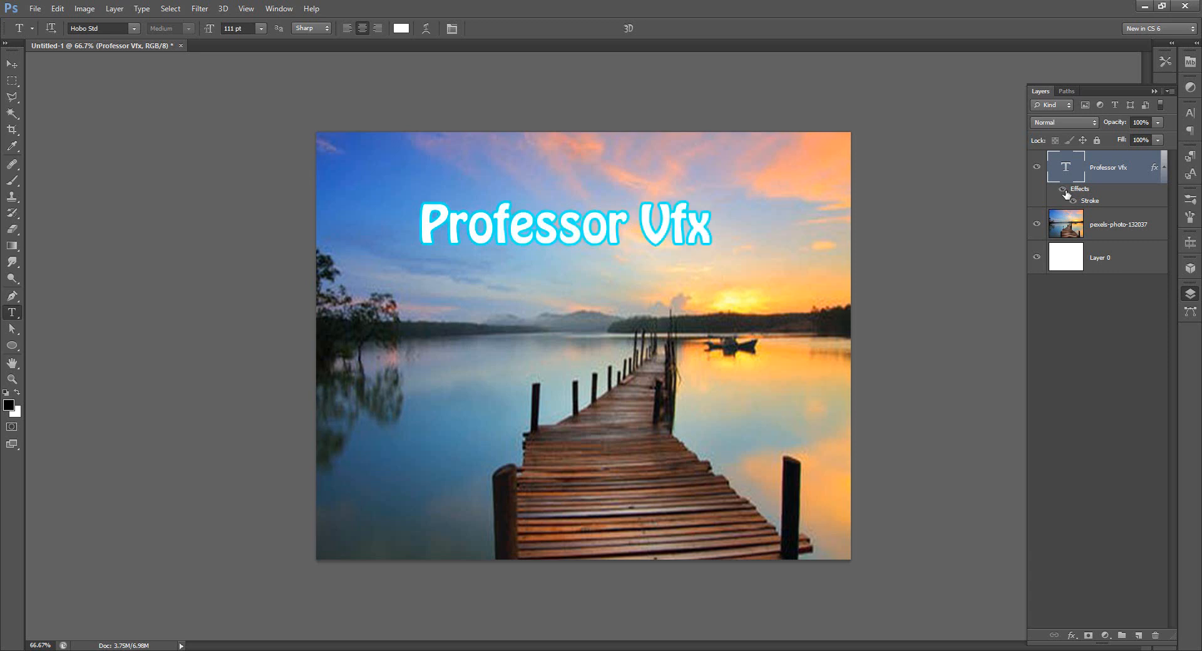